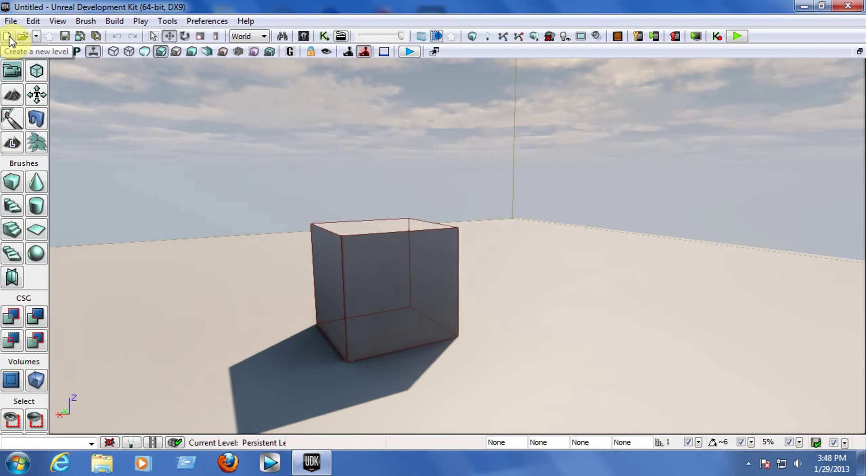
- Create a new level from the Blank Map template
click(9, 36)
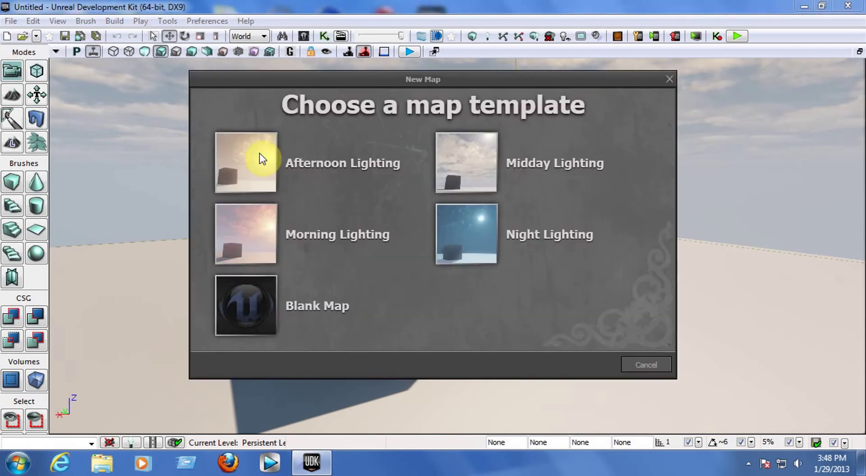
click(289, 322)
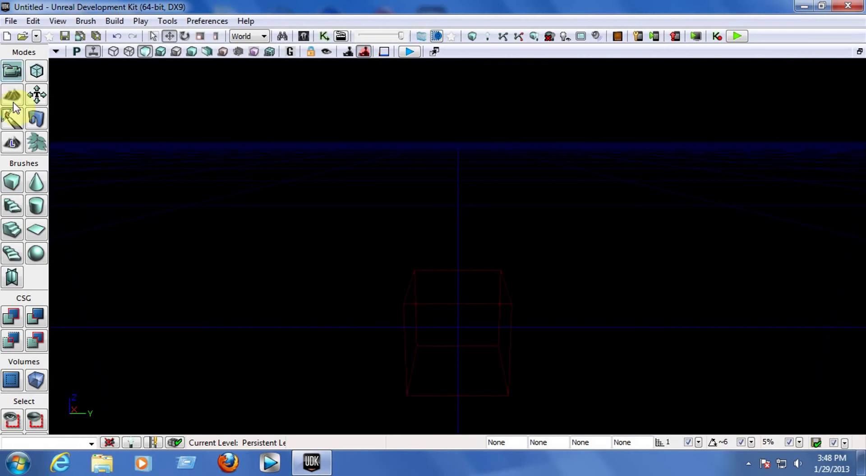
- Build a cube brush with X 3000, Y 3000, Z 16 and wall thickness 16, and add it to the level as the floor
right_click(15, 188)
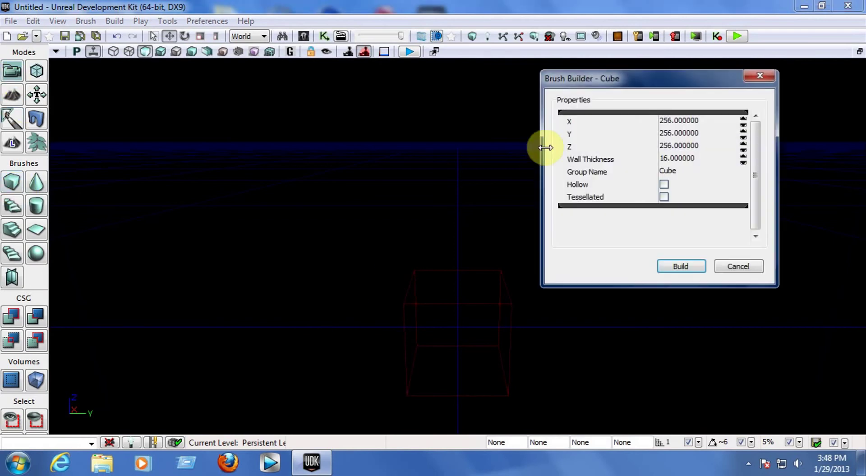
click(669, 121)
text(3000)
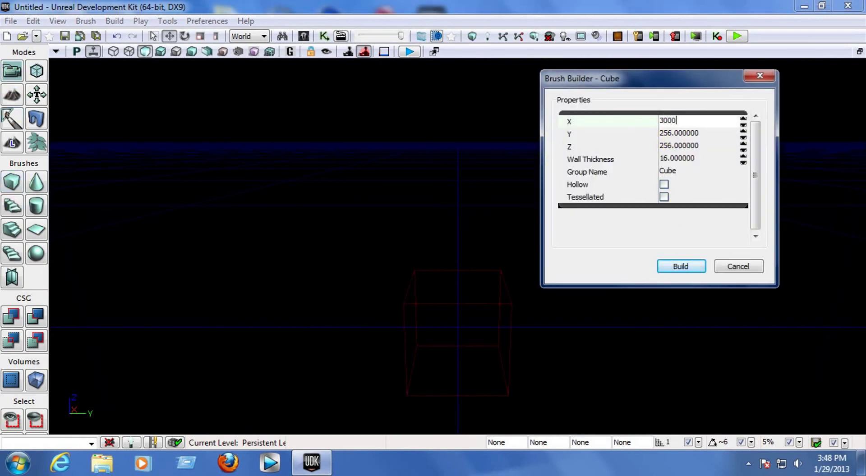
key(Tab)
text(3000)
key(Tab)
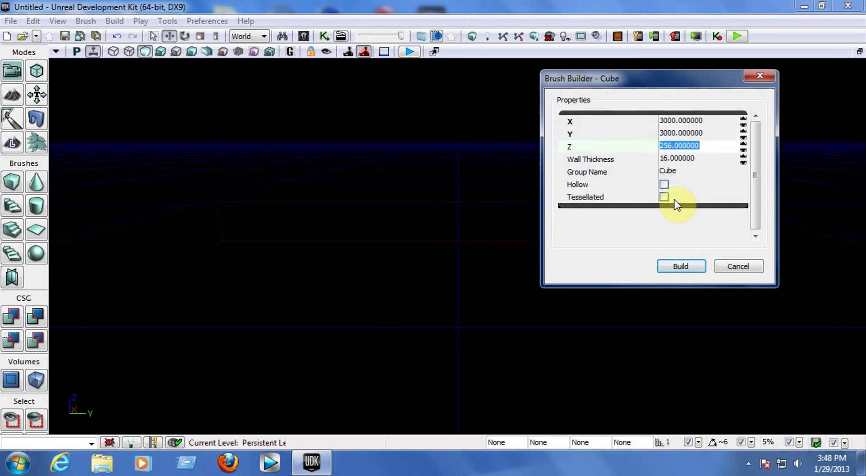
text(16)
key(Tab)
text(16)
key(Return)
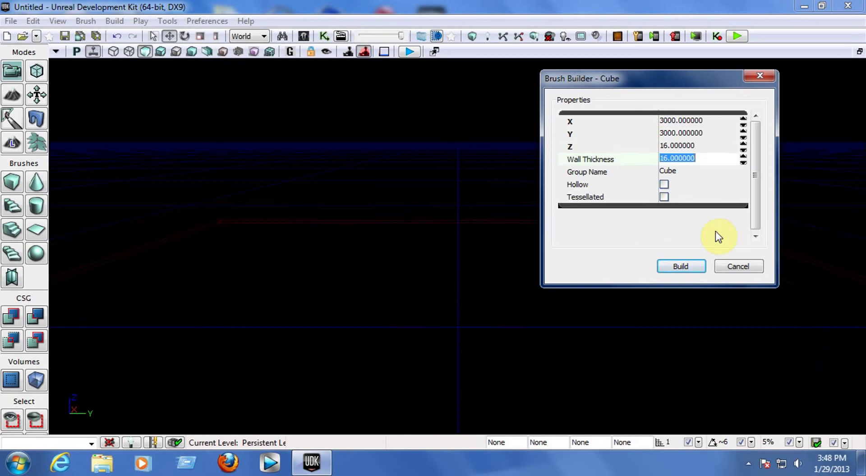
click(705, 265)
click(766, 78)
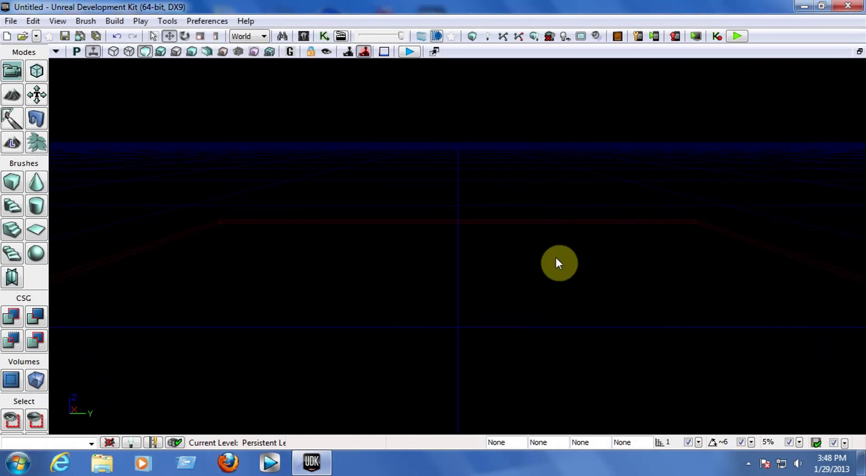
key(ctrl+a)
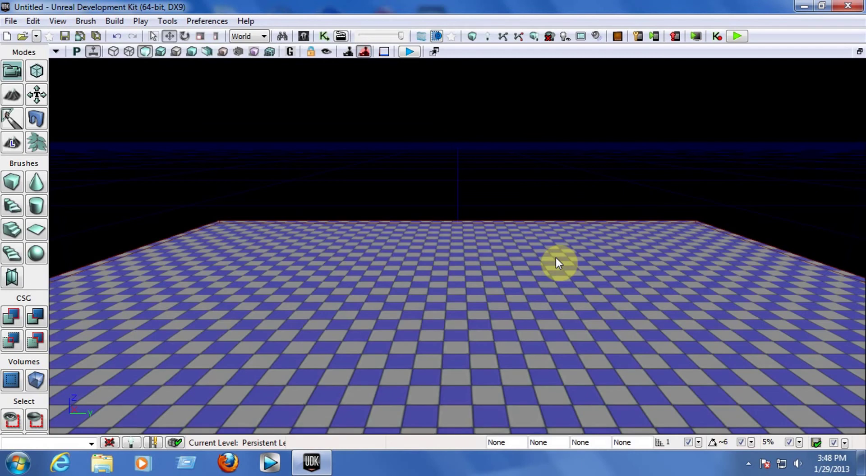
- Apply the M_ASC_Floor_BSP_Tile01 material from UDK Cool Materials to the floor's upper surface
right_drag(546, 256, 512, 290)
click(303, 36)
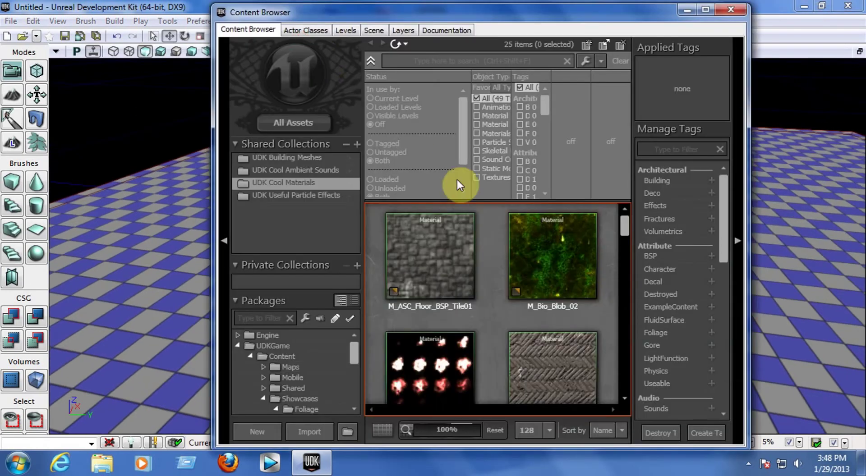
drag(443, 267, 168, 261)
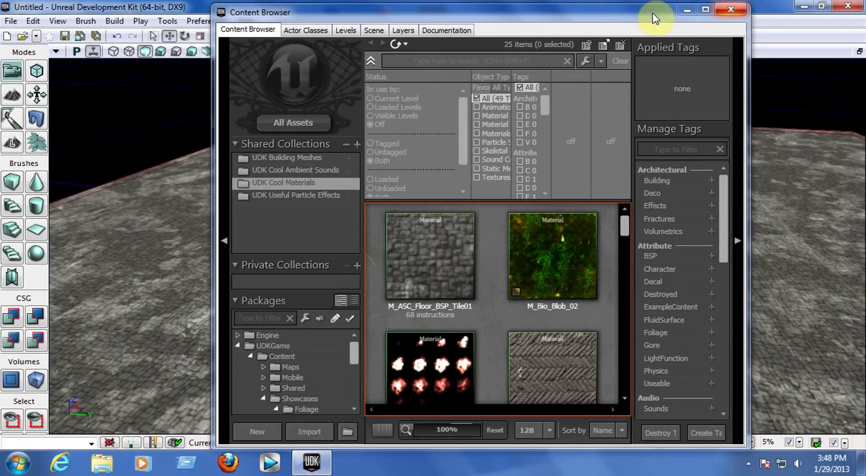
click(730, 9)
- Set both Default Game Type and Game Type For PIE to UTDeathmatch in the World Properties
right_drag(648, 257, 604, 263)
right_drag(514, 294, 219, 136)
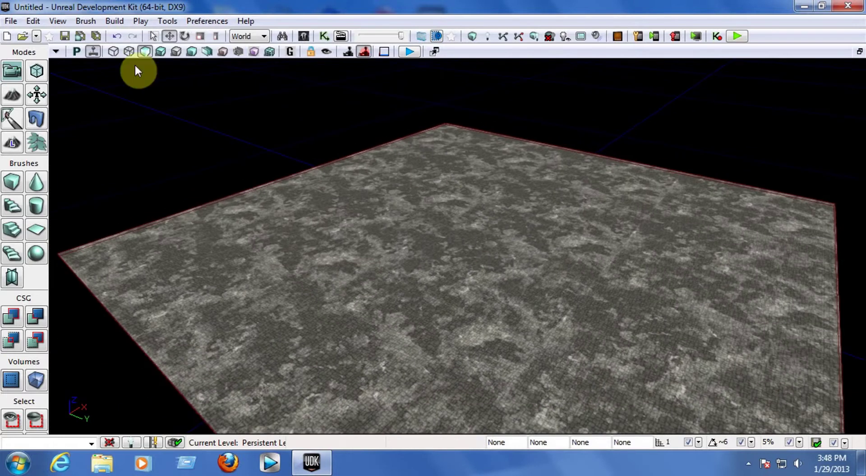
click(66, 21)
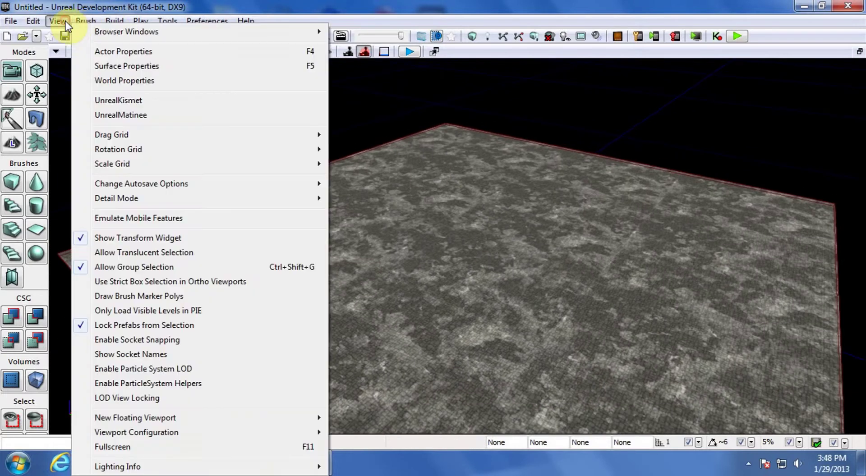
click(72, 21)
click(61, 21)
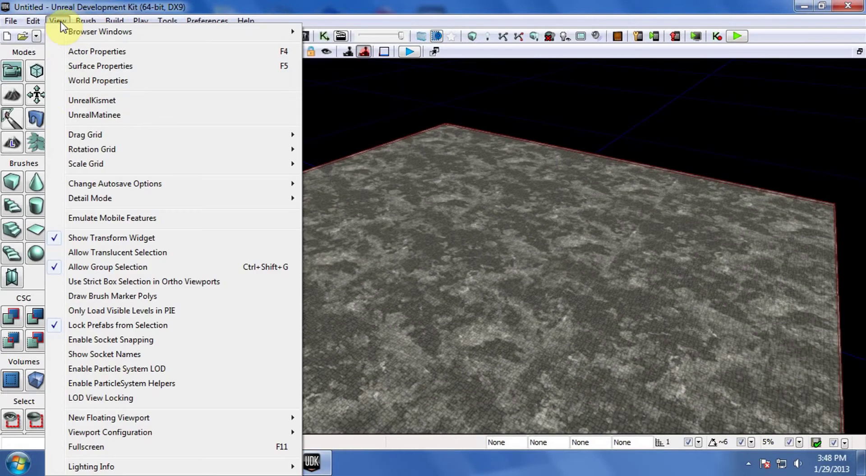
click(82, 81)
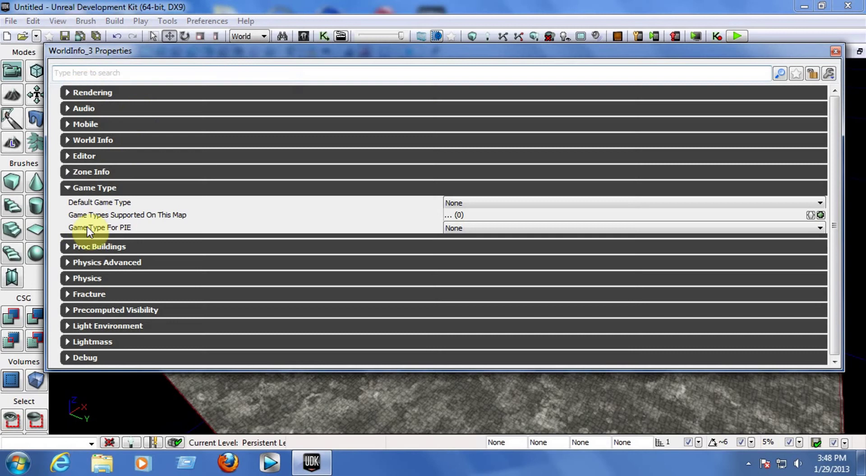
mouse_move(77, 207)
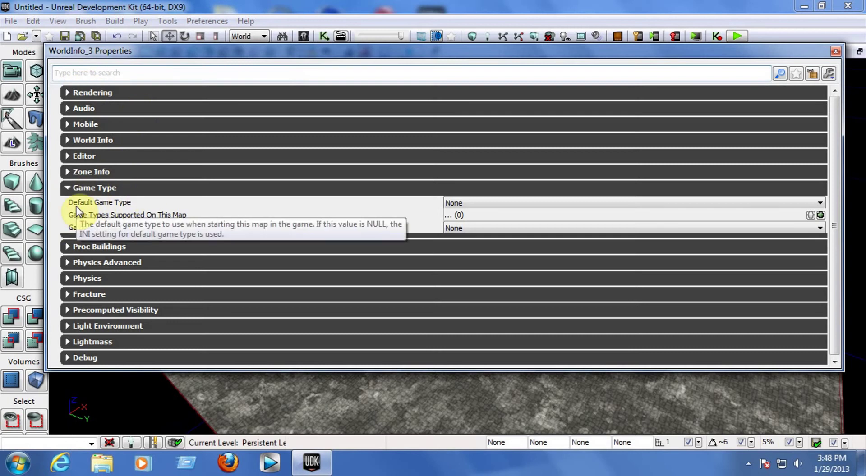
click(458, 202)
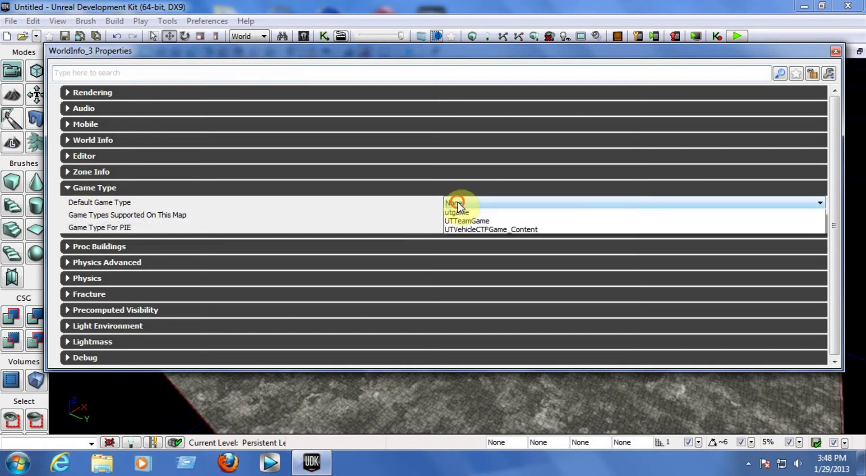
click(472, 301)
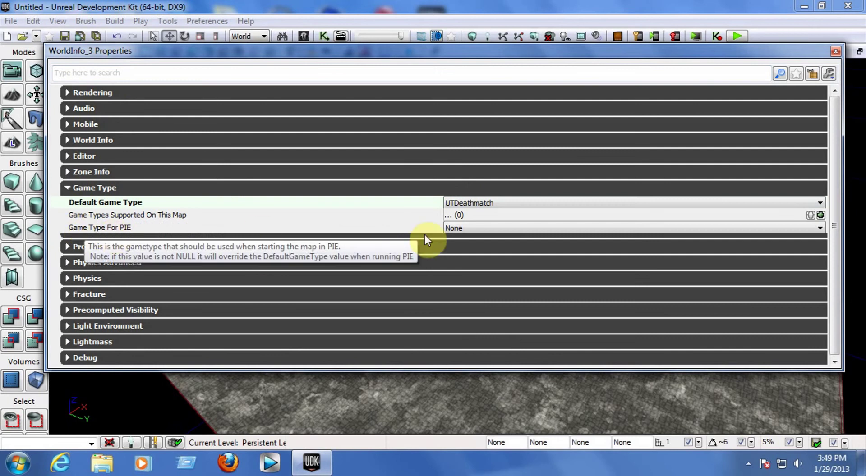
click(500, 229)
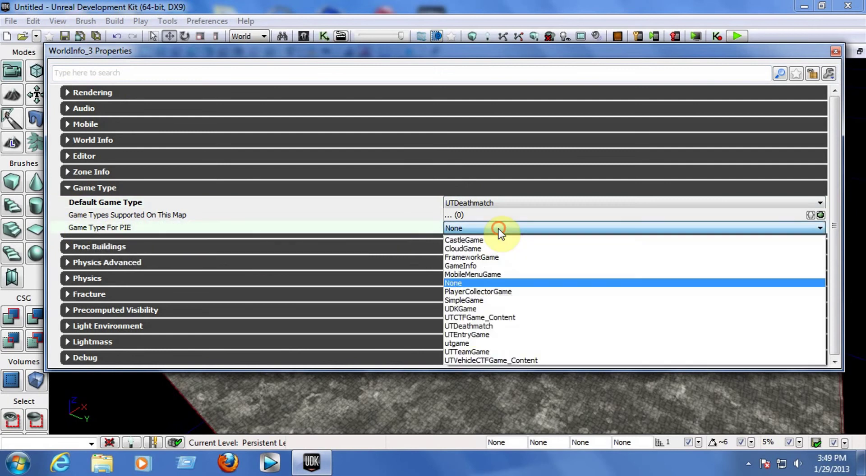
click(467, 326)
click(835, 51)
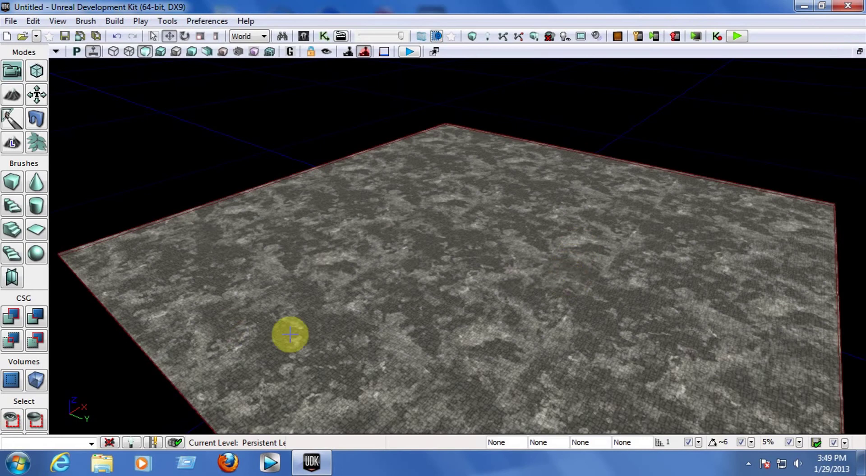
- Add a PlayerStart actor on the near part of the floor and deselect it
right_click(302, 343)
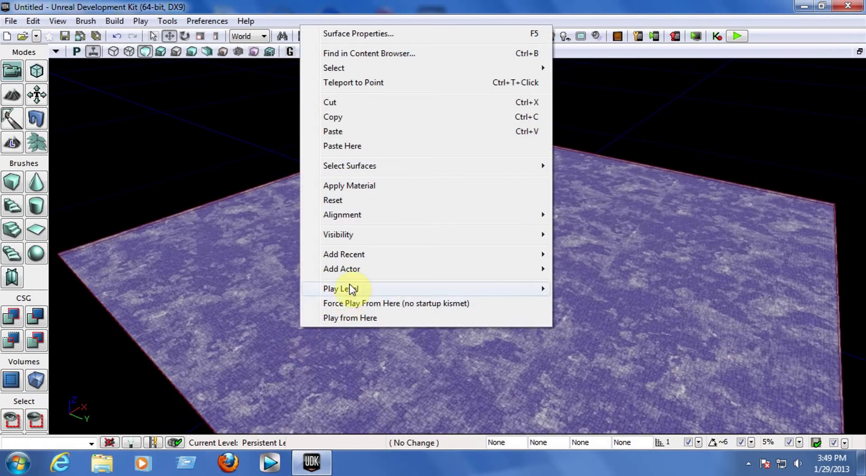
mouse_move(354, 269)
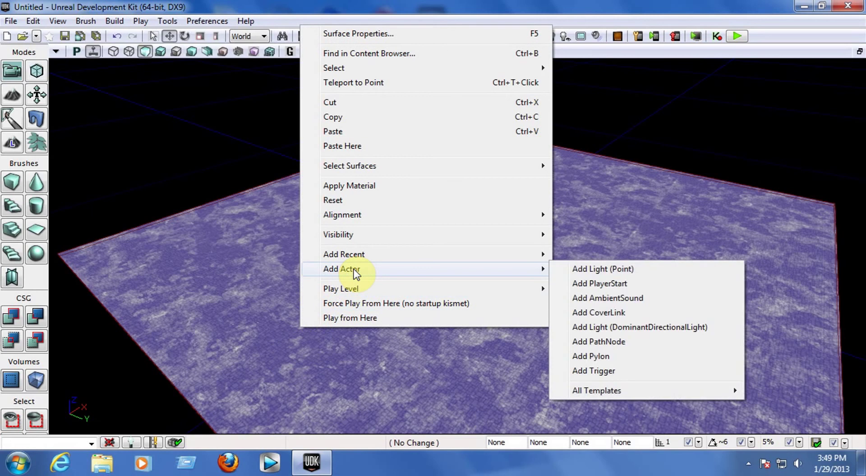
click(591, 286)
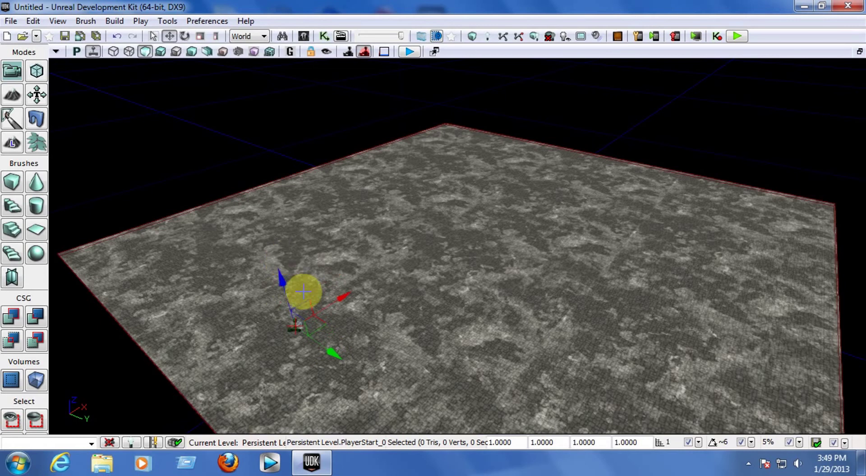
key(Escape)
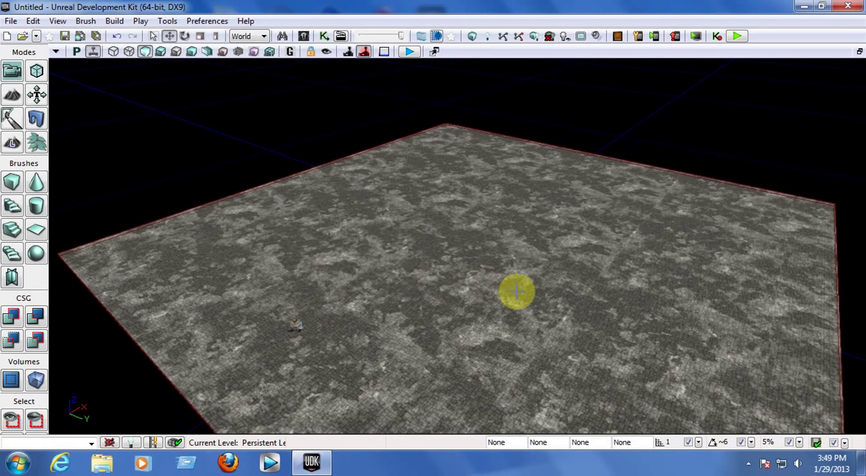
- Add a point light near the middle of the floor and raise it high above the surface
key(Right)
right_click(439, 248)
mouse_move(480, 394)
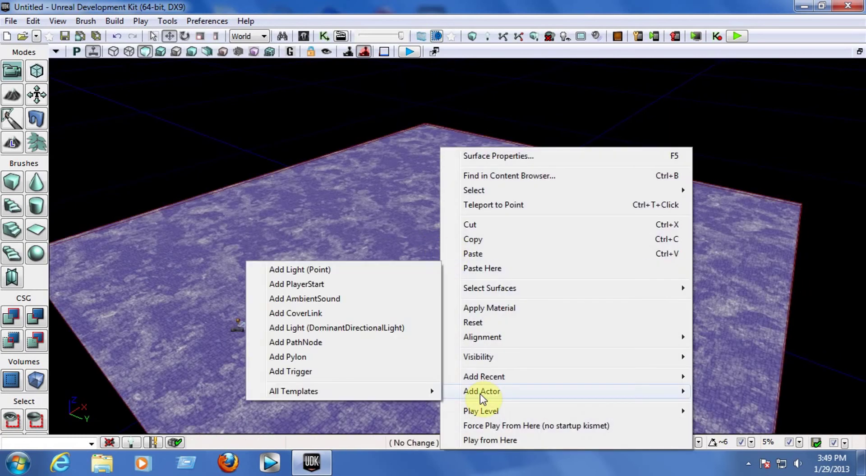
click(329, 271)
drag(441, 195, 435, 39)
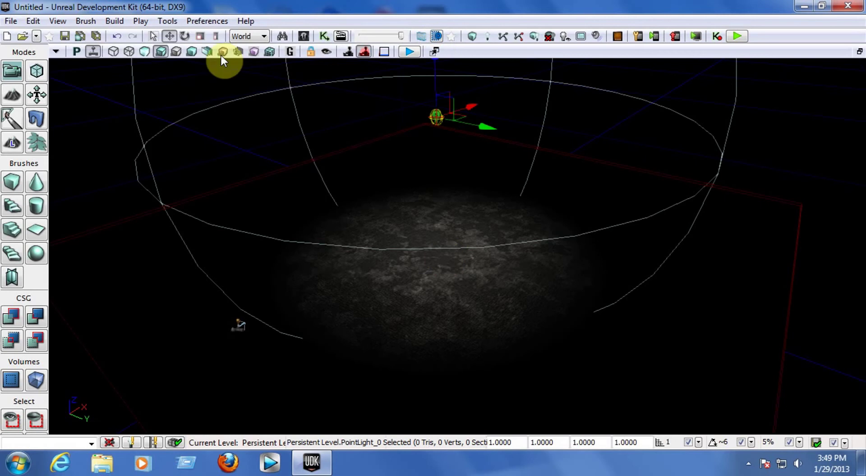
- Scale up the point light's radius until it lights the whole floor, and deselect it
click(200, 36)
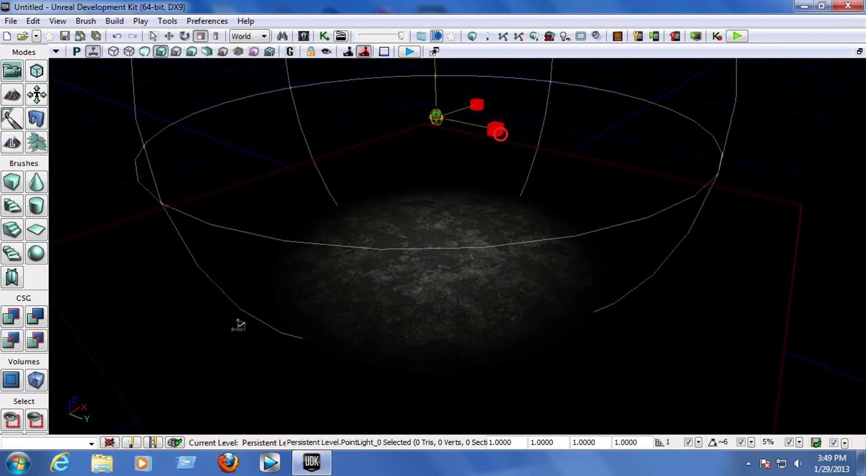
drag(497, 129, 501, 134)
key(Escape)
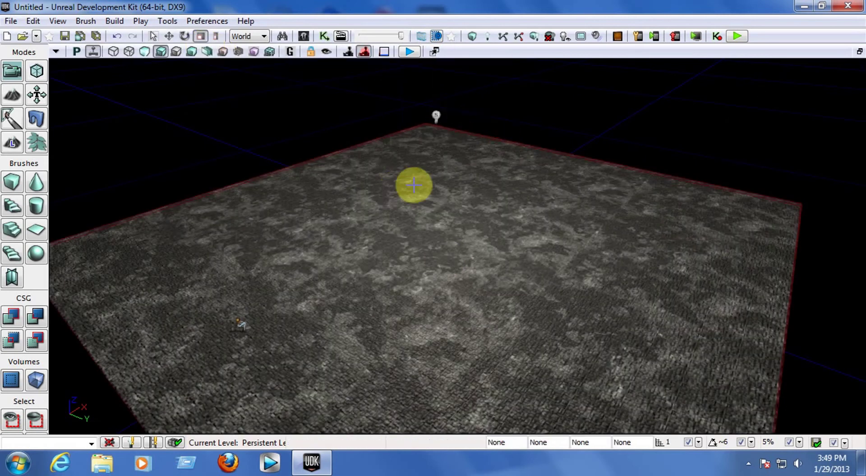
- Examine the lit floor material up close and the whole floor from farther away
right_click(288, 102)
click(183, 135)
right_drag(488, 287, 430, 354)
scroll(458, 246, up, 15)
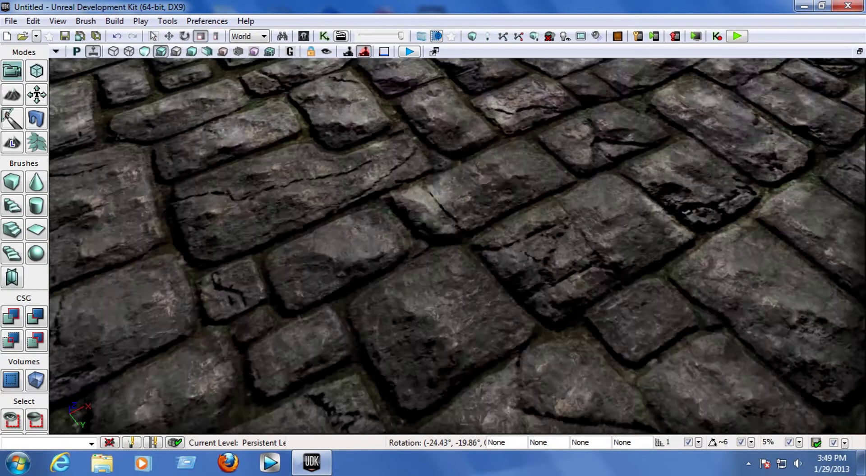
scroll(458, 246, down, 15)
right_drag(458, 246, 485, 186)
right_drag(468, 267, 467, 257)
scroll(468, 257, down, 5)
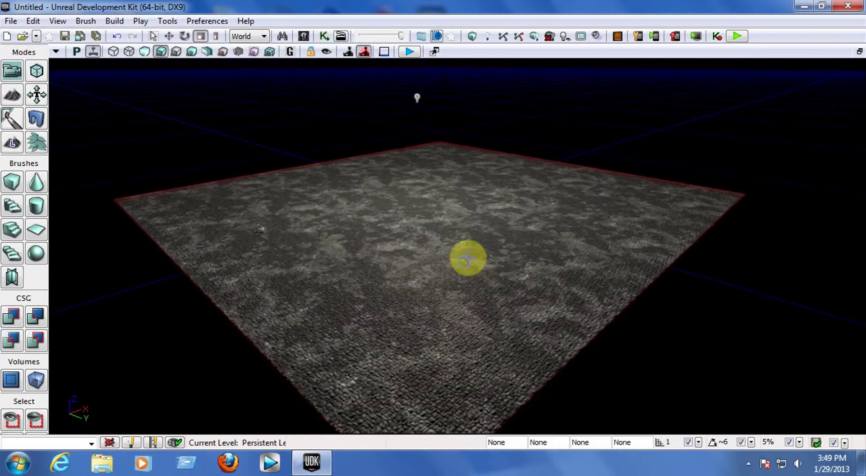
- Show the actor classes beside the viewport and expand the Pickups category down to its Weapon classes
click(302, 36)
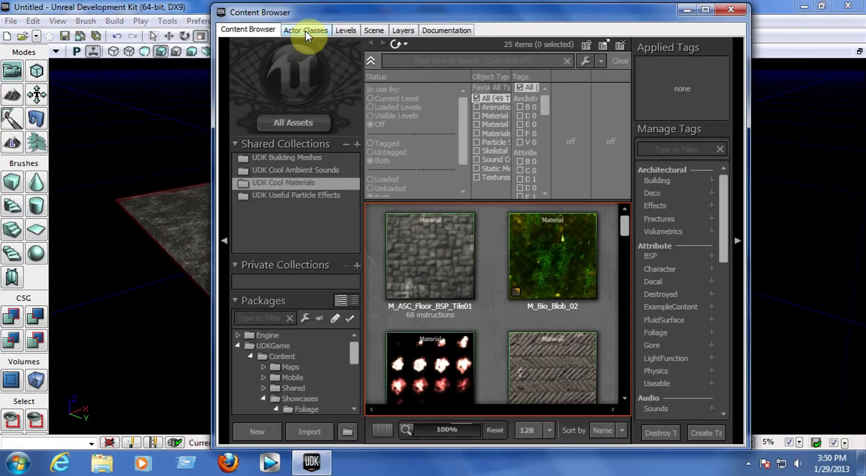
click(301, 30)
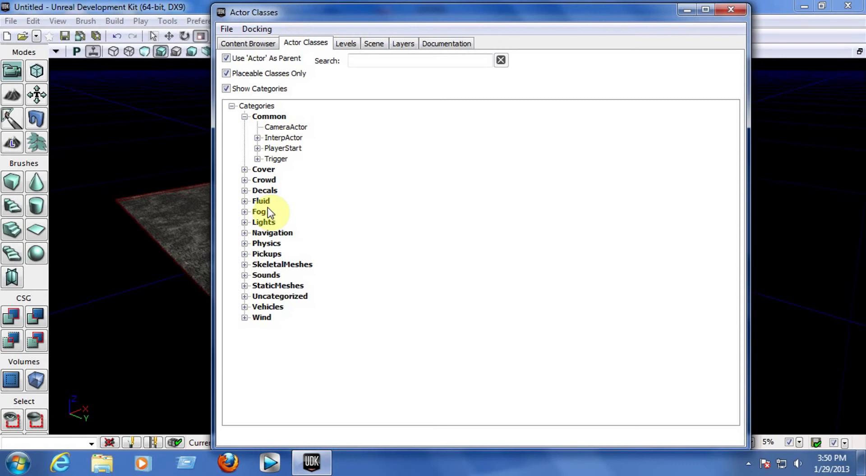
drag(280, 13, 612, 14)
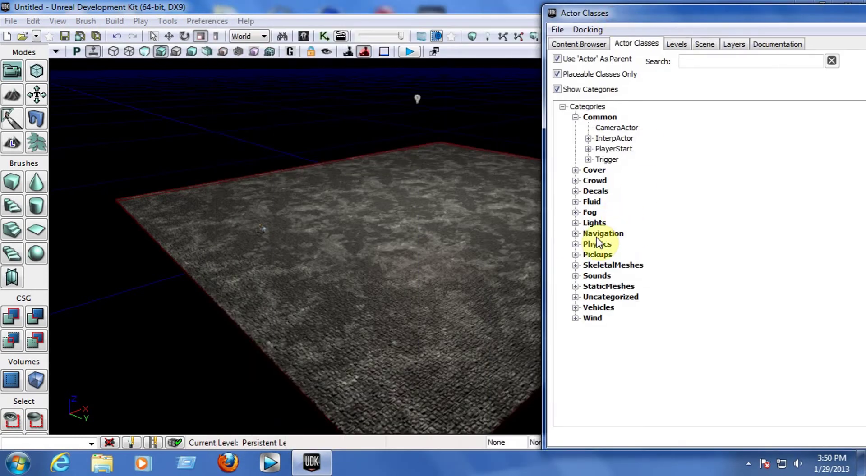
click(575, 255)
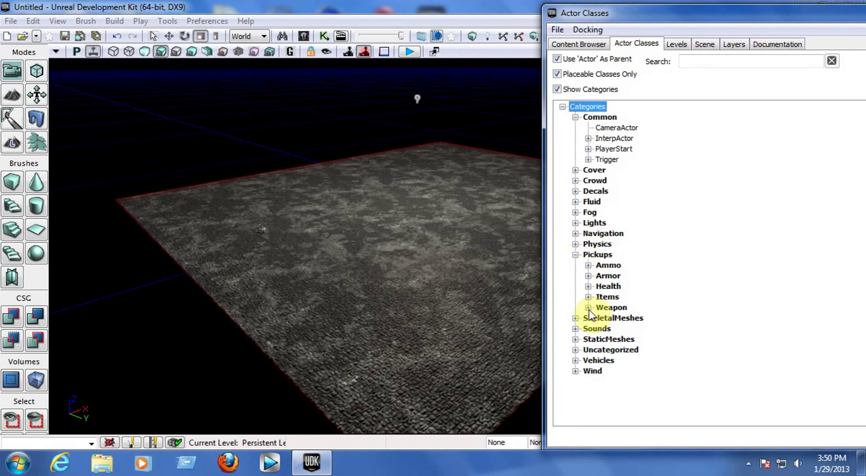
click(588, 308)
click(596, 255)
click(613, 307)
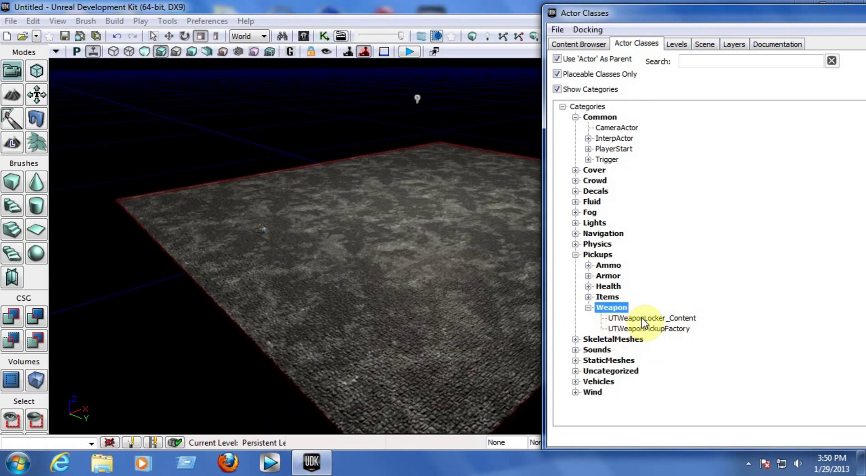
- Add a UTWeaponLocker_Content actor on the floor near the PlayerStart
drag(669, 319, 380, 287)
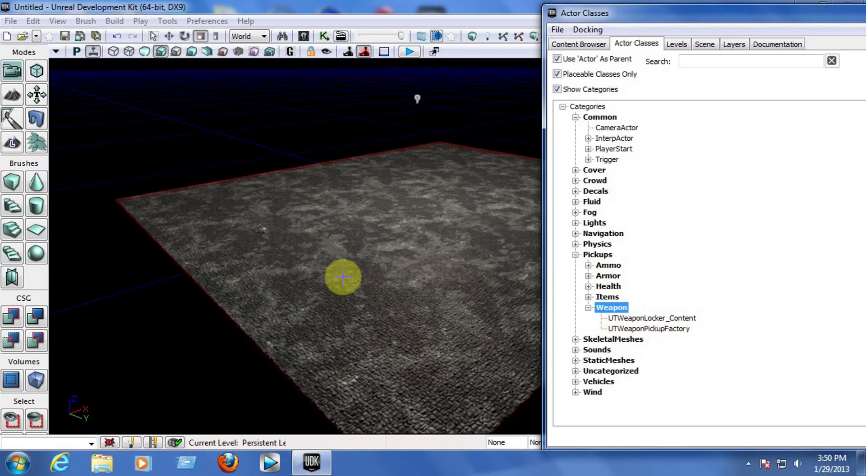
click(645, 318)
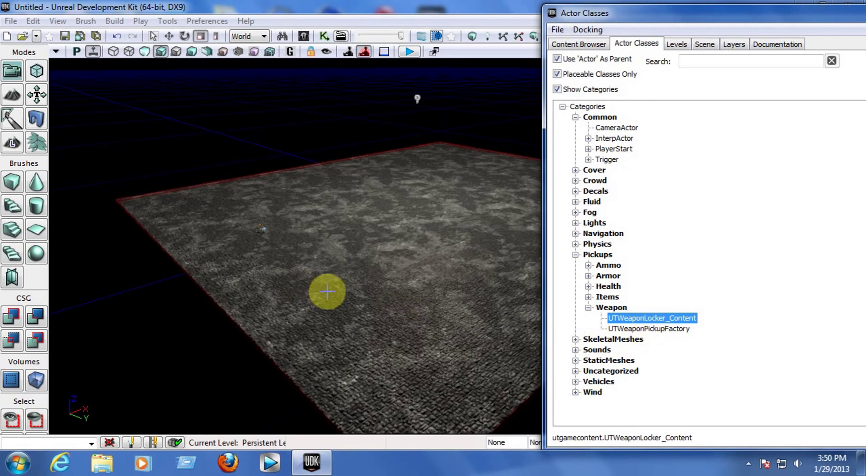
click(642, 319)
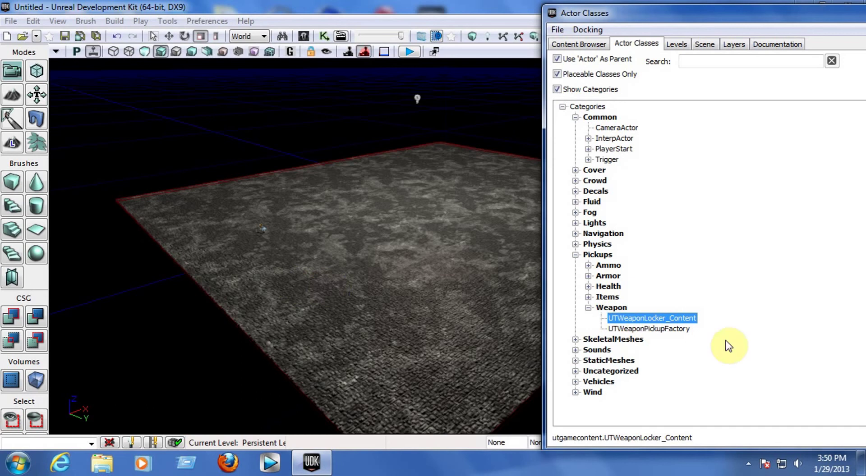
right_click(333, 285)
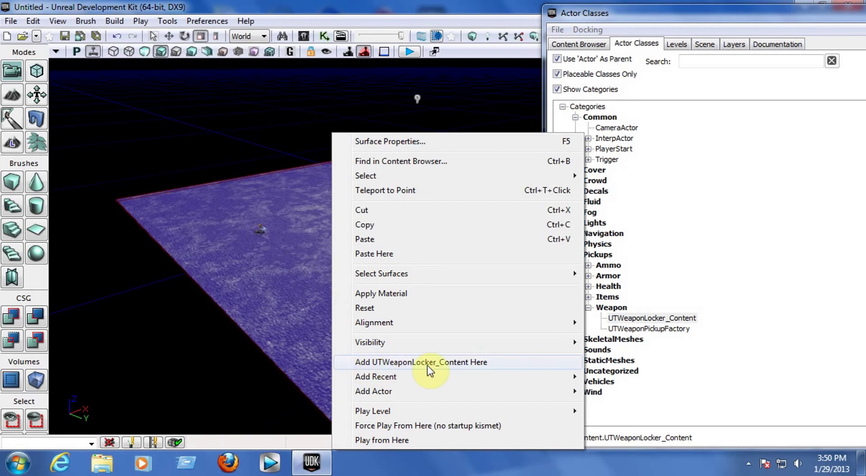
click(475, 362)
- Add a first entry to the weapon locker's Weapons list and set its Weapon Class to UTWeap_LinkGun
drag(367, 303, 406, 311)
mouse_move(347, 321)
right_down()
mouse_move(370, 370)
mouse_move(316, 306)
mouse_move(338, 302)
mouse_move(334, 314)
mouse_move(348, 320)
right_up()
drag(347, 320, 367, 251)
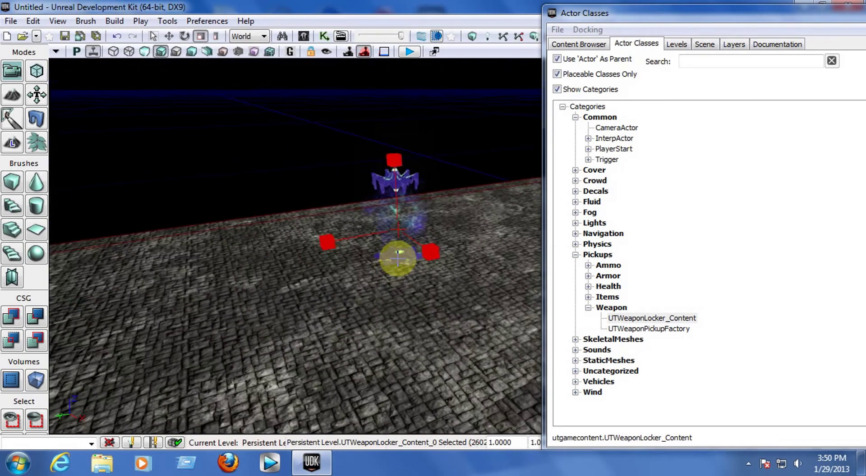
double_click(396, 252)
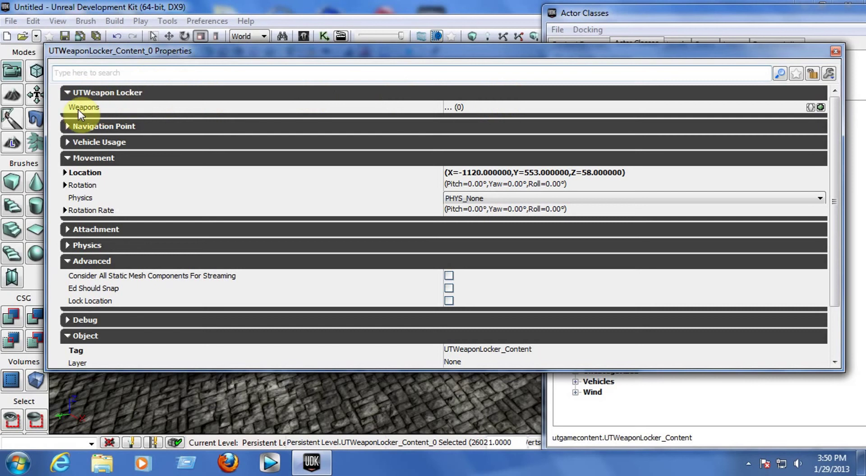
click(821, 107)
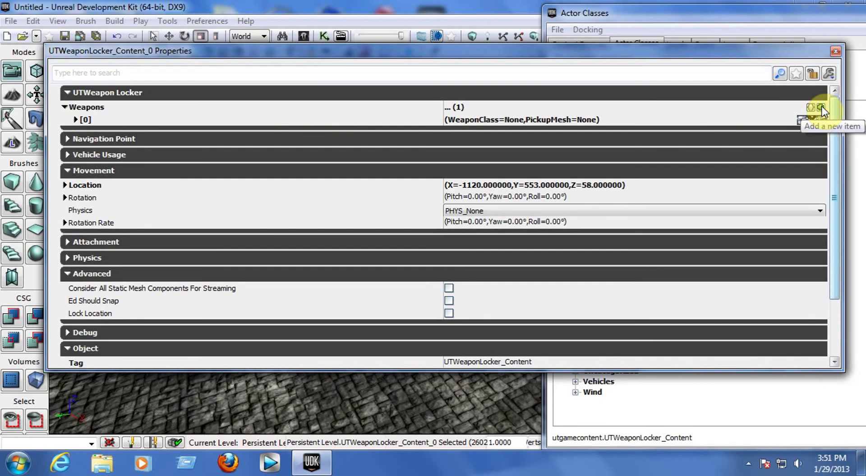
click(75, 120)
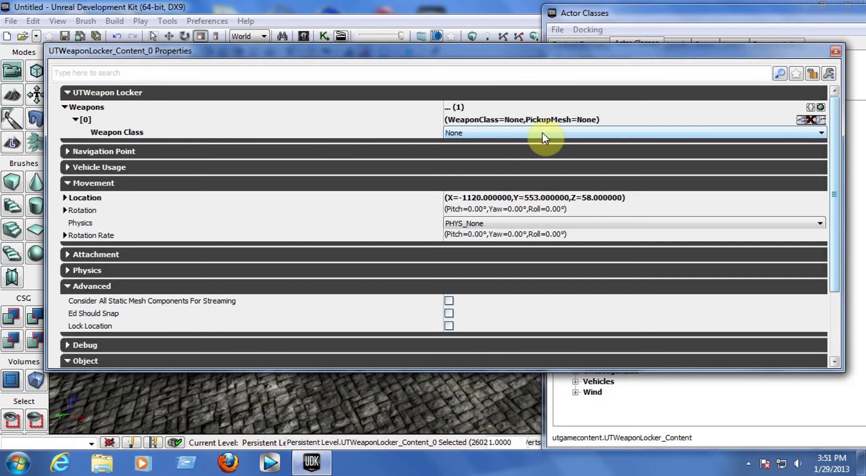
click(485, 133)
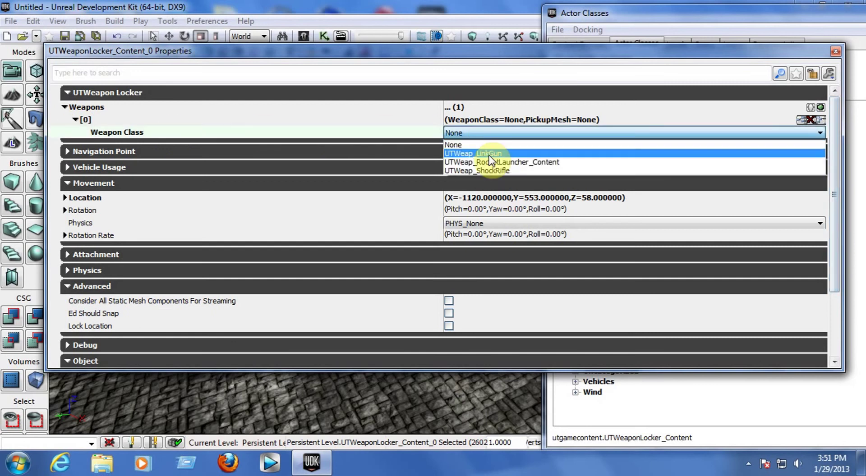
click(490, 156)
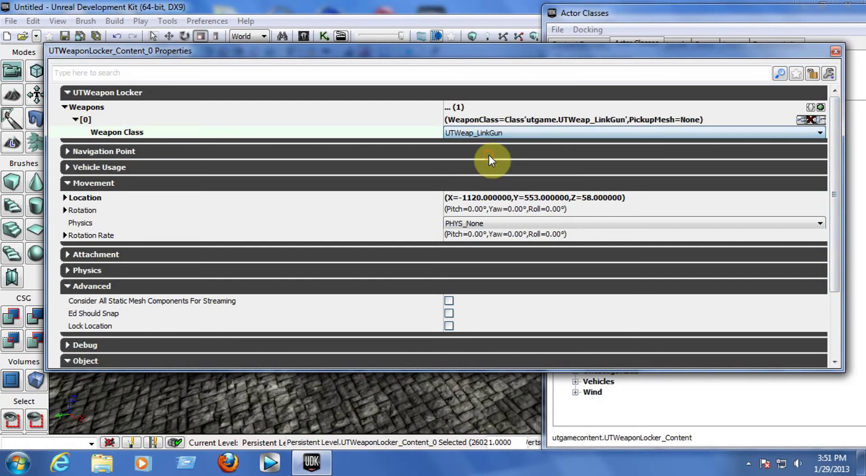
- Add a second entry to the locker's Weapons list with the Weapon Class UTWeap_RocketLauncher_Content
click(821, 107)
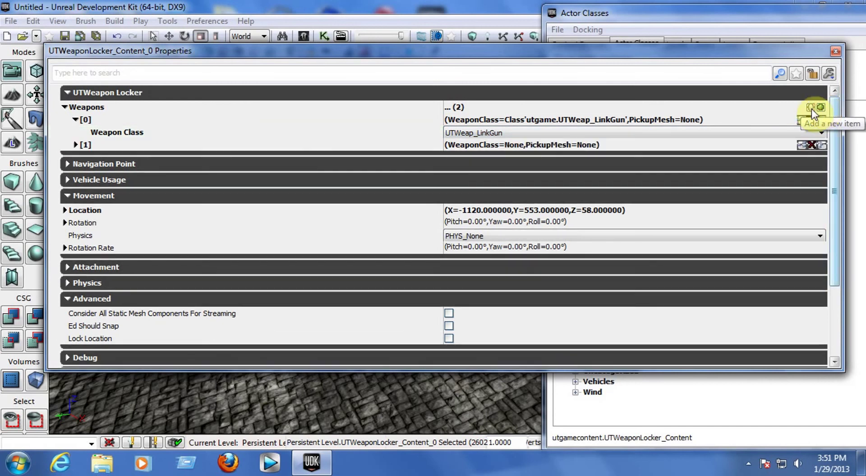
click(75, 145)
click(488, 158)
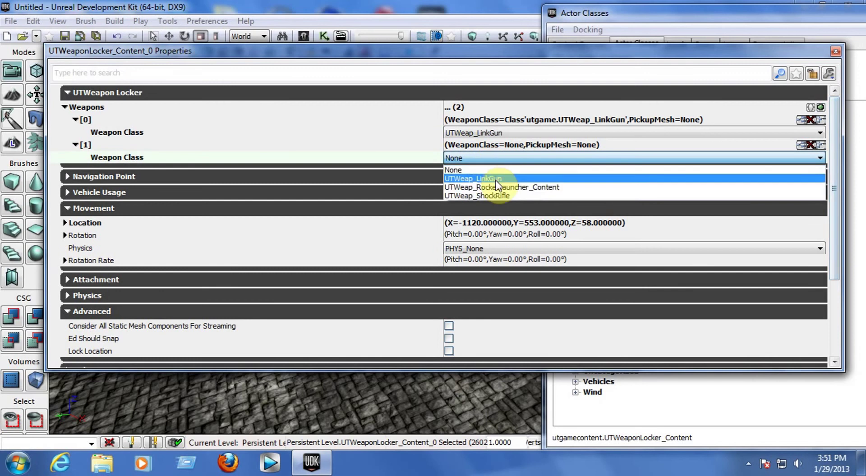
click(493, 186)
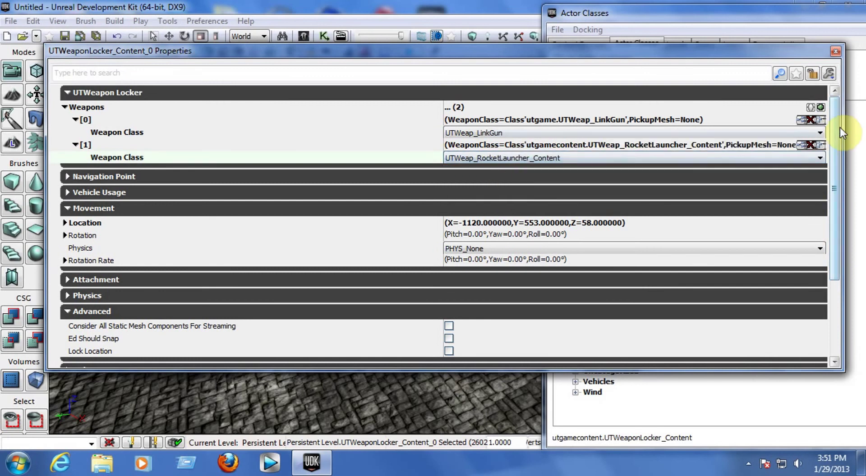
- Add a third locker weapon with the class UTWeap_ShockRifle and close the locker's properties
click(820, 108)
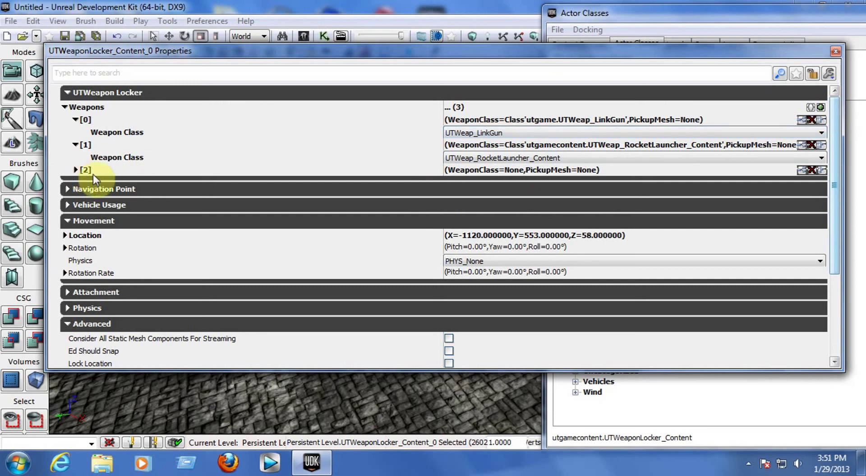
click(75, 170)
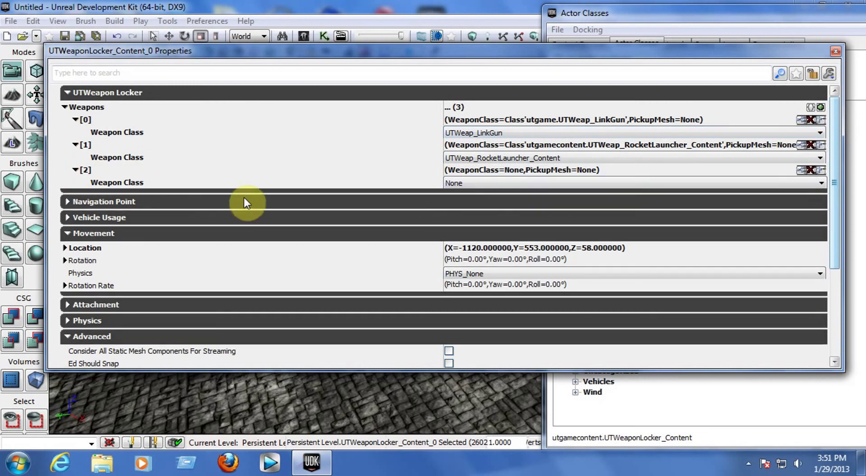
click(531, 183)
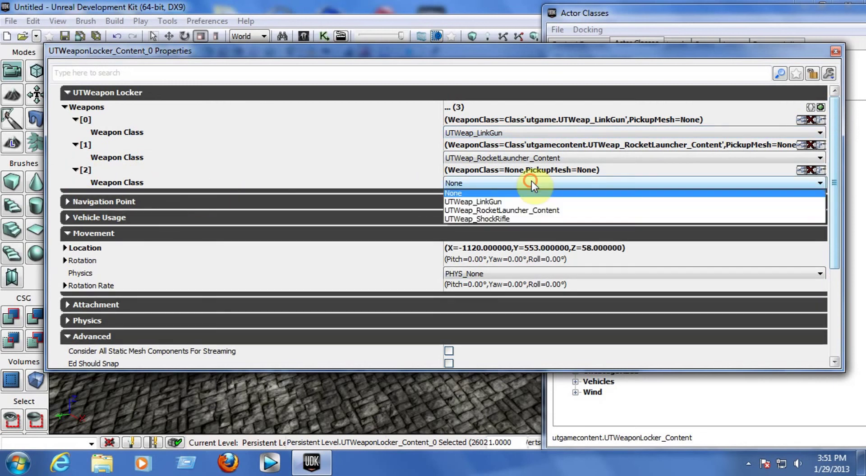
click(521, 220)
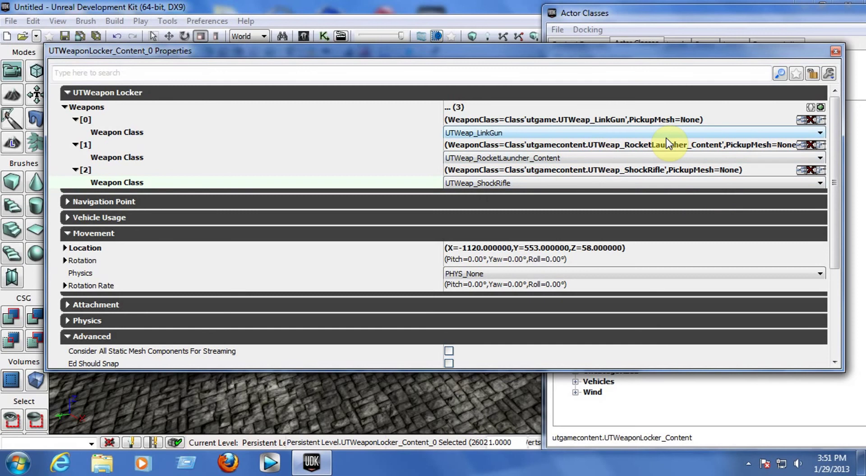
click(836, 51)
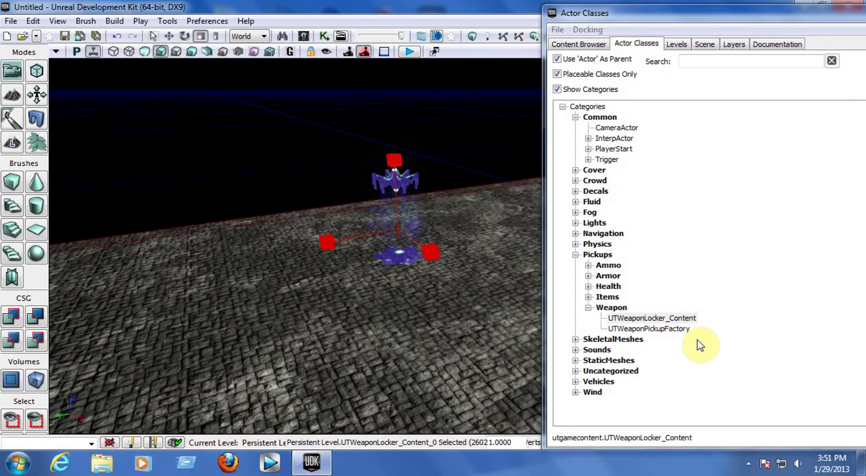
- Add a UTWeaponPickupFactory actor on the floor a short distance from the weapon locker
click(673, 329)
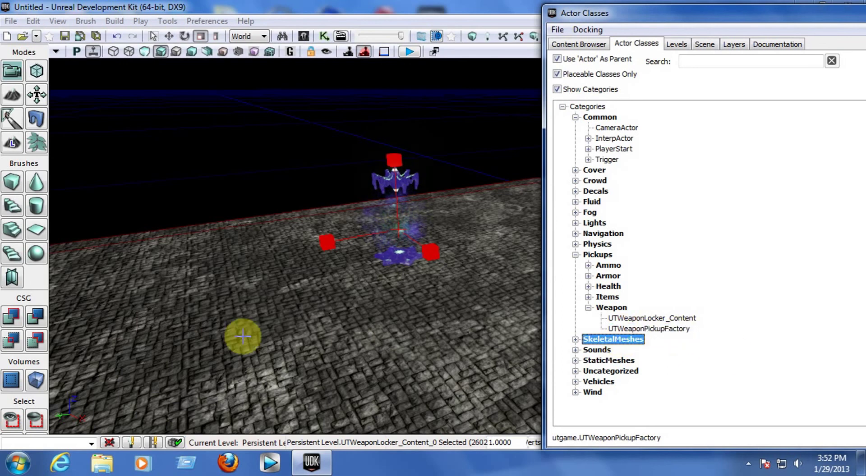
drag(680, 330, 408, 338)
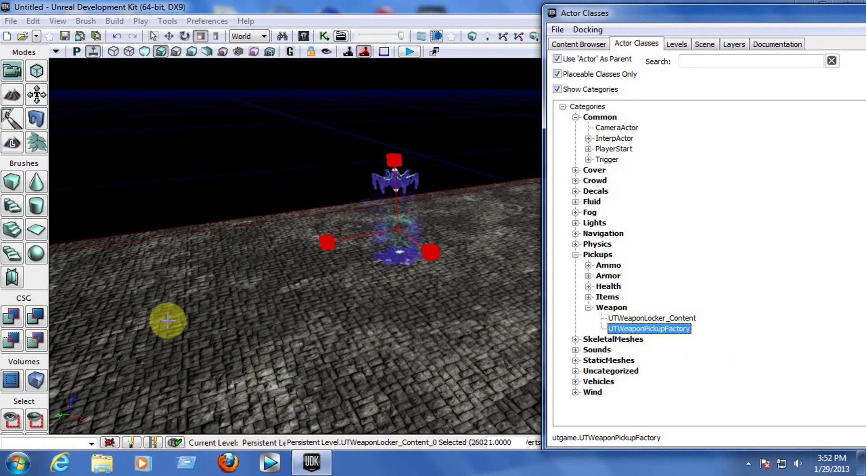
right_click(131, 317)
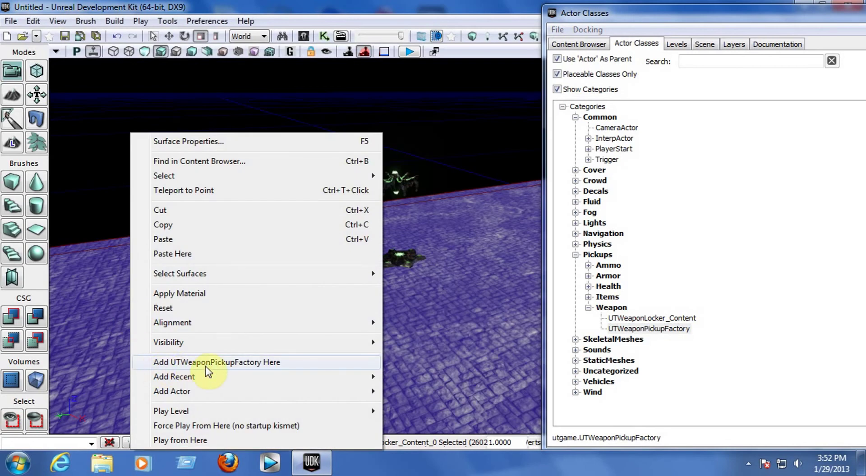
click(255, 367)
- Set the weapon pickup factory's Weapon Pickup Class to UTWeap_ShockRifle and close its properties
drag(310, 339, 271, 266)
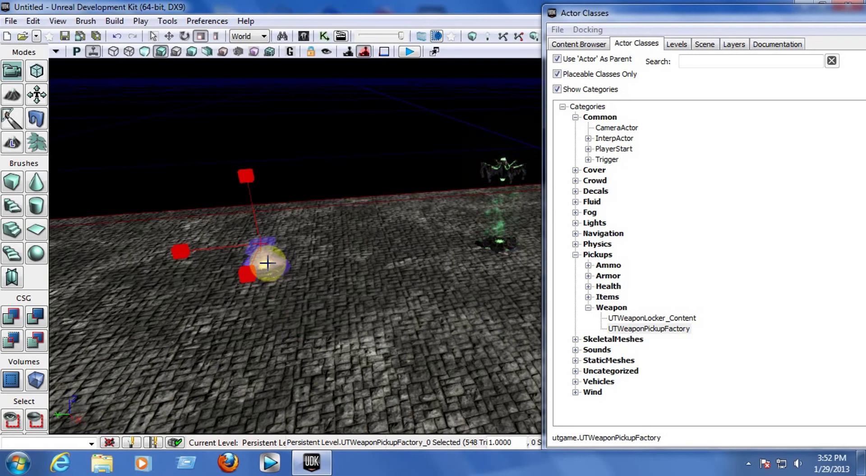
double_click(270, 267)
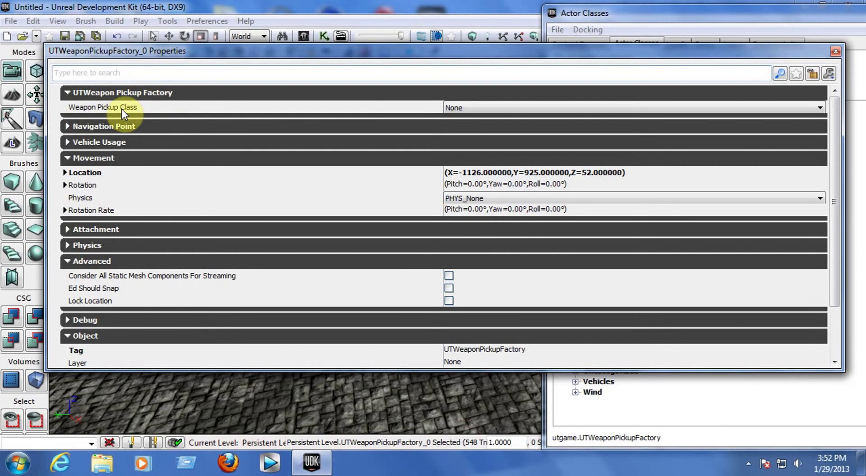
click(474, 109)
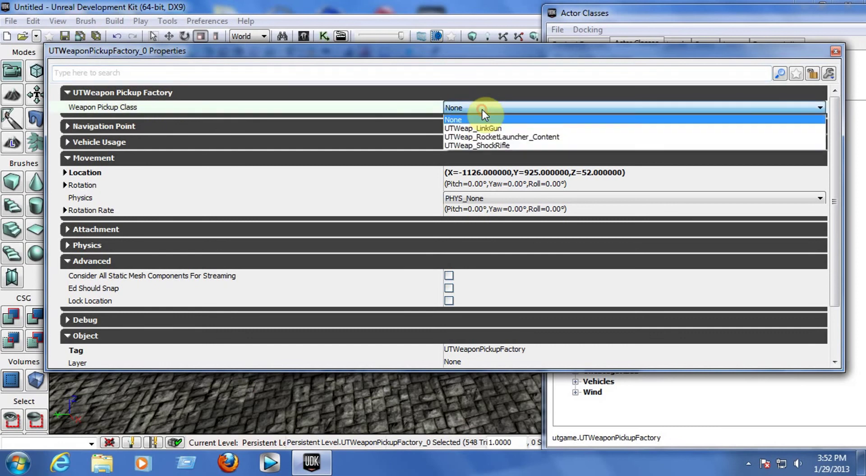
click(492, 146)
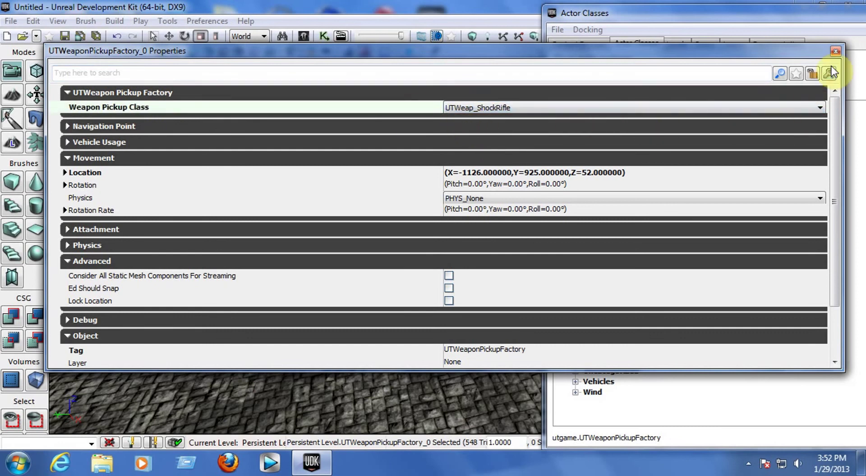
click(836, 51)
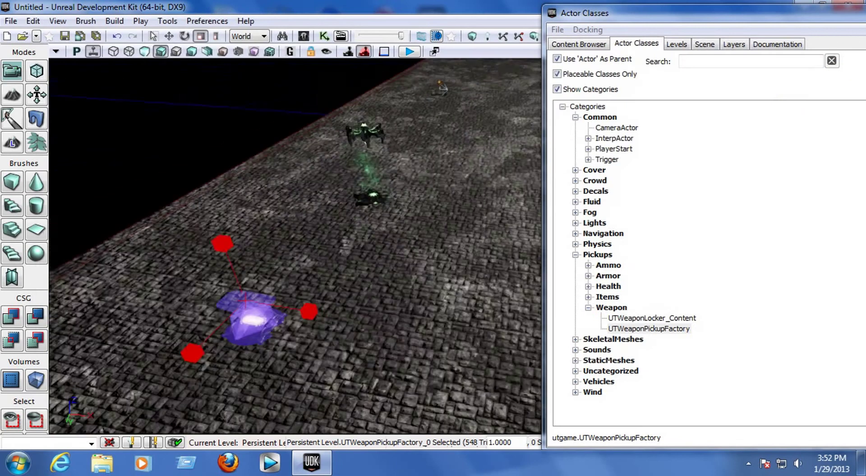
- Add a UTArmorPickup_BaseArmor actor on the floor, away from the weapon locker and weapon pickup
right_drag(343, 252, 383, 271)
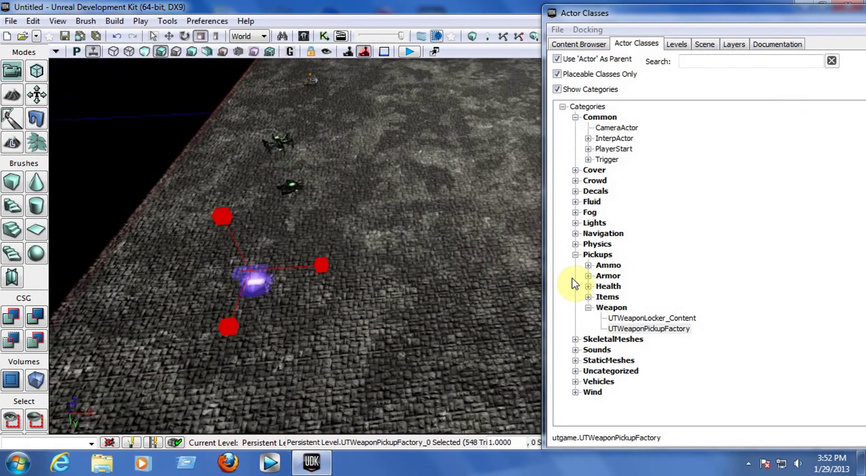
click(588, 276)
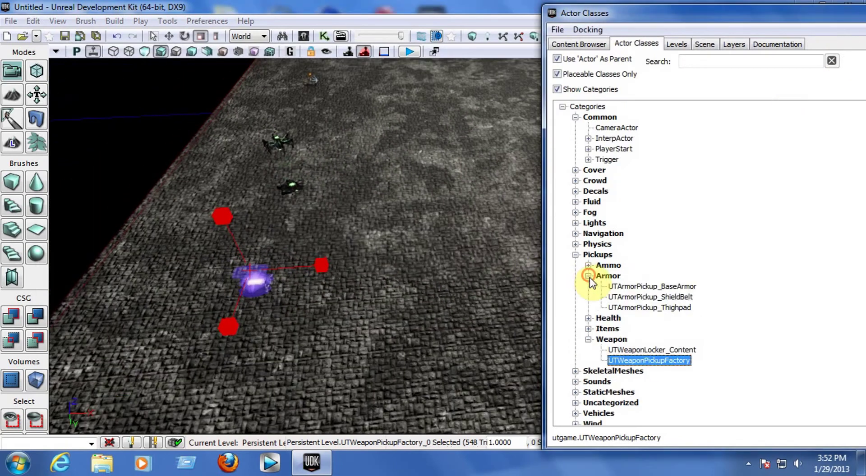
click(670, 288)
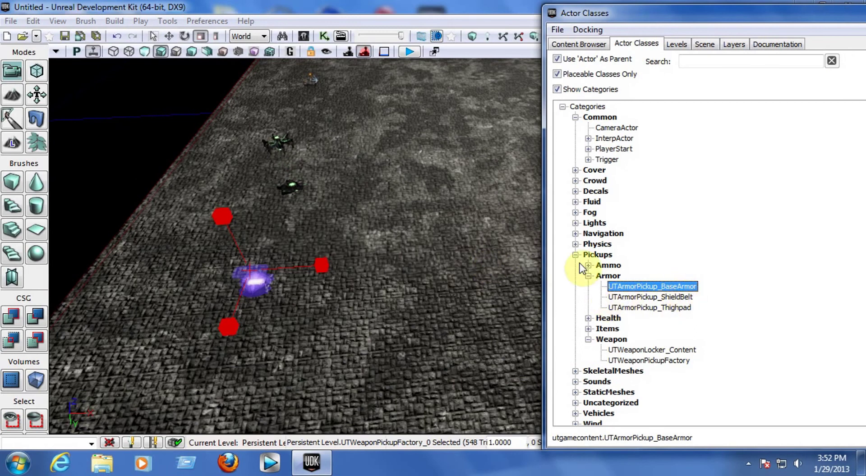
right_click(470, 131)
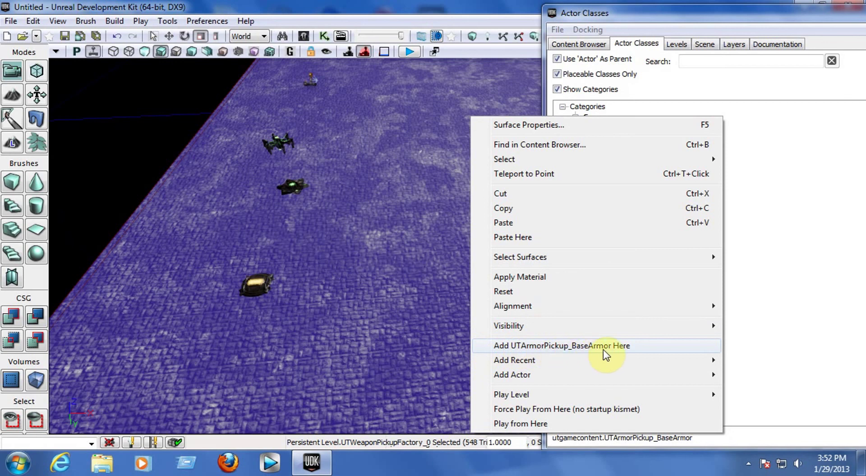
click(621, 346)
right_drag(504, 163, 533, 136)
right_drag(458, 123, 483, 298)
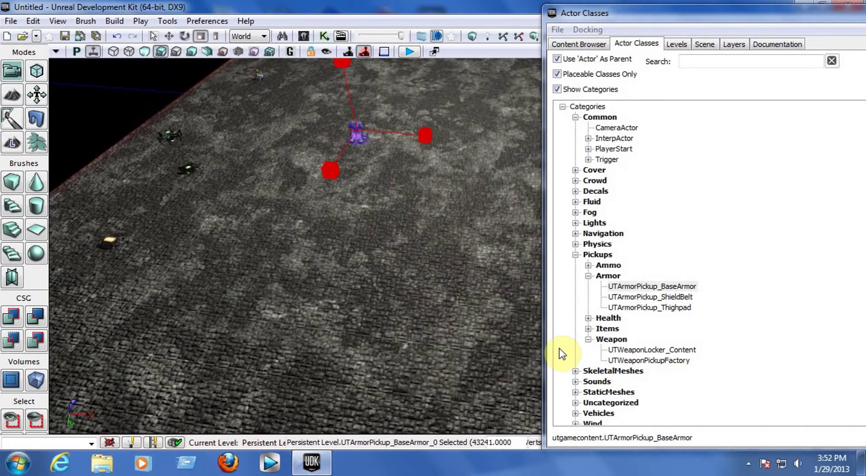
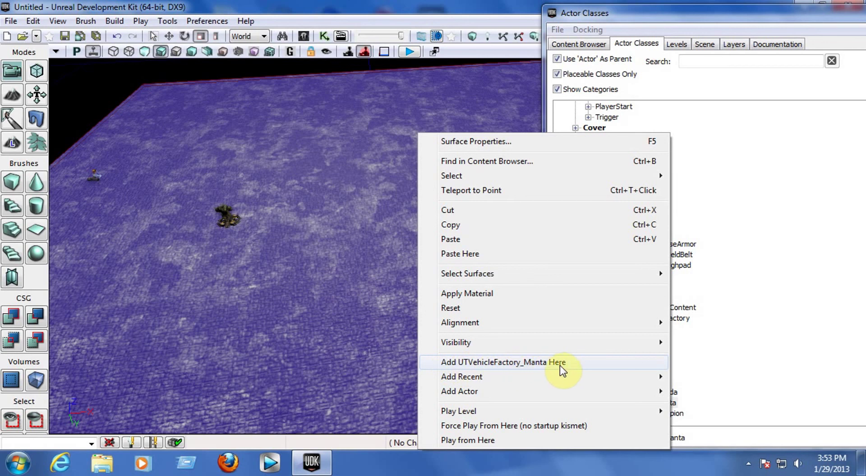
- Add a UTVehicleFactory_Manta actor on the open floor beyond the armor pickup and focus on it
click(594, 364)
right_drag(465, 325, 262, 271)
key(f)
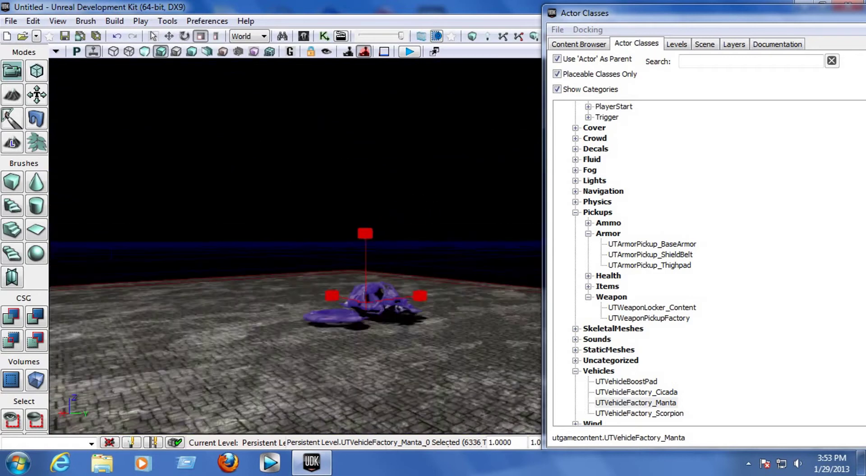
- Add a UTVehicleFactory_Scorpion actor on the floor a short distance from the Manta
right_drag(433, 280, 467, 345)
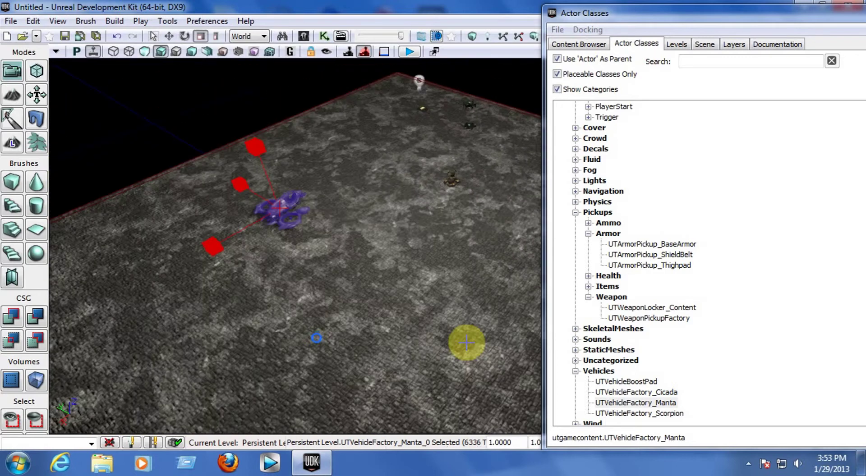
click(667, 414)
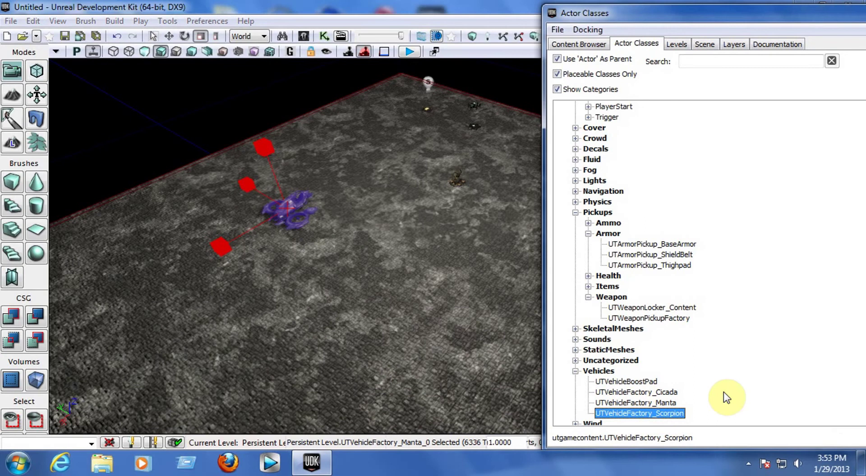
right_click(291, 370)
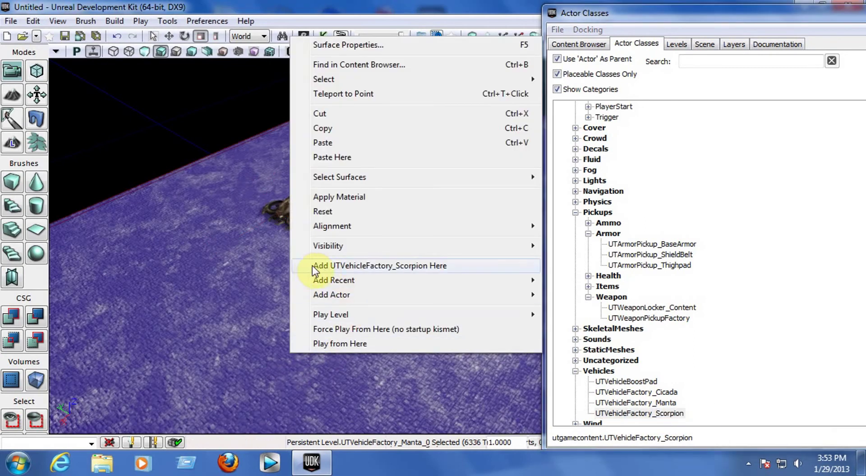
click(410, 266)
right_drag(431, 323, 388, 356)
drag(412, 262, 412, 257)
- Add a UTVehicleFactory_Cicada actor on the floor near the Scorpion
click(666, 392)
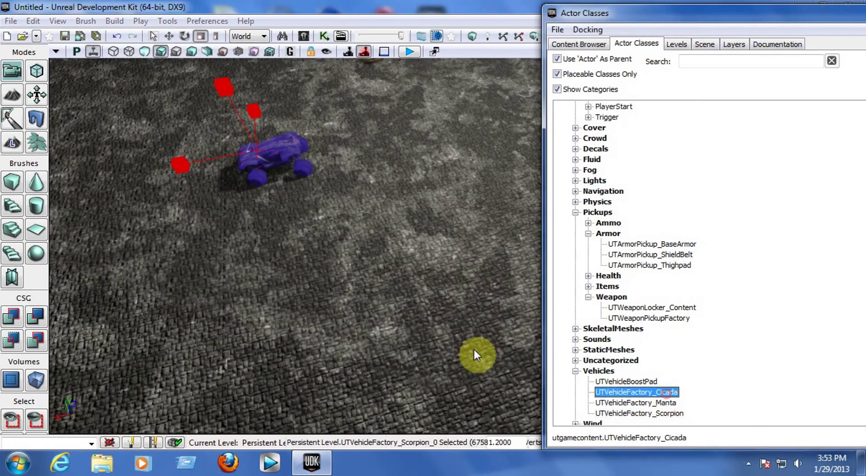
click(715, 296)
drag(651, 392, 540, 394)
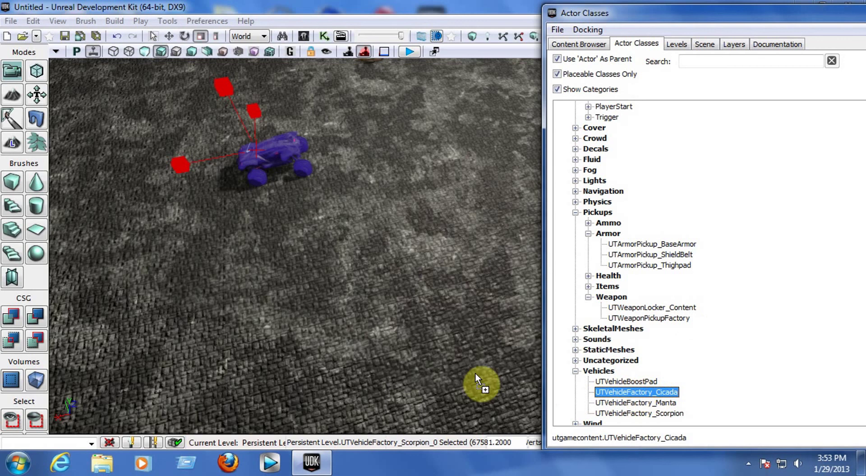
drag(389, 300, 389, 297)
mouse_move(481, 363)
right_down()
mouse_move(489, 318)
mouse_move(433, 384)
mouse_move(411, 366)
mouse_move(496, 374)
mouse_move(506, 393)
mouse_move(481, 363)
right_up()
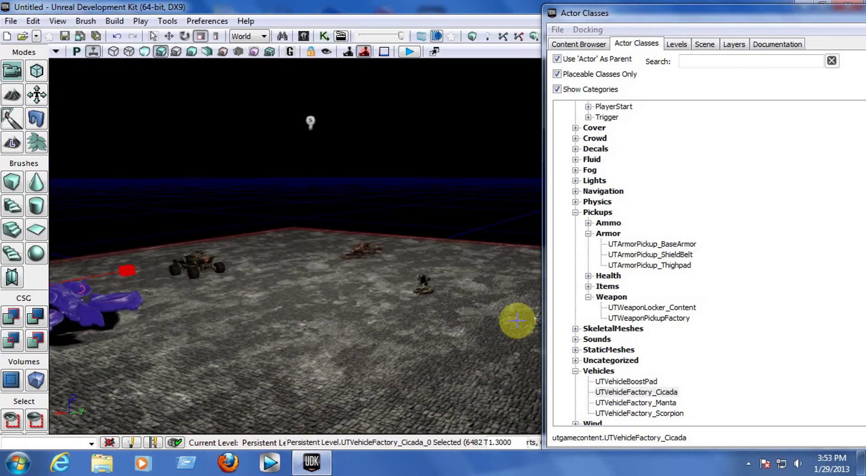
- Close the Actor Classes browser, build the level's lighting at Preview quality and dismiss the map check
drag(805, 20, 585, 24)
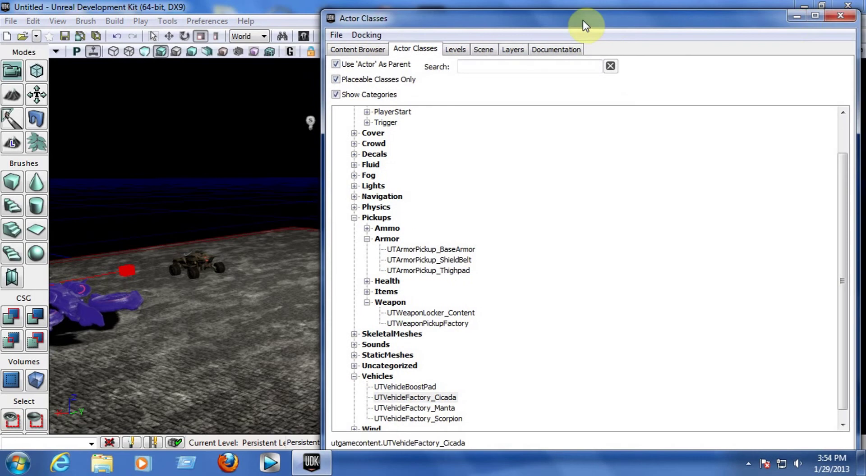
click(840, 16)
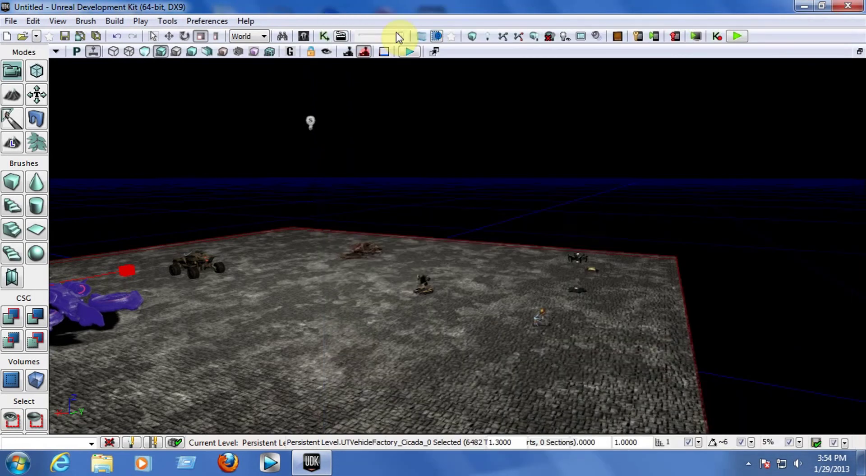
click(114, 20)
click(124, 63)
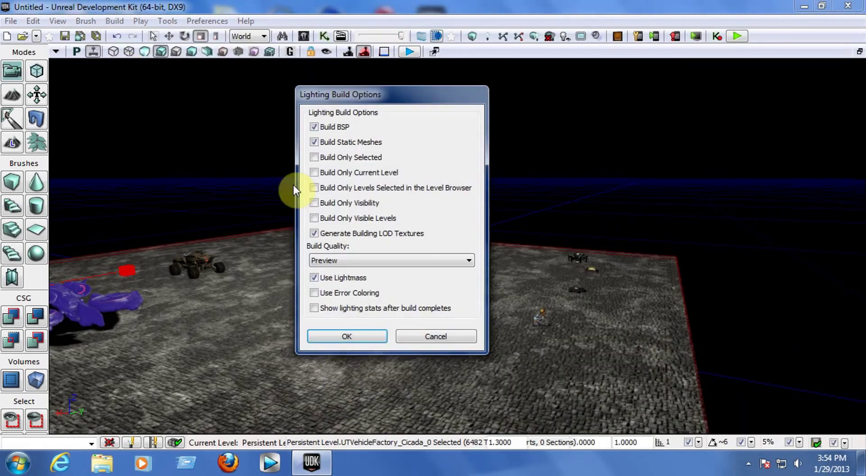
click(358, 336)
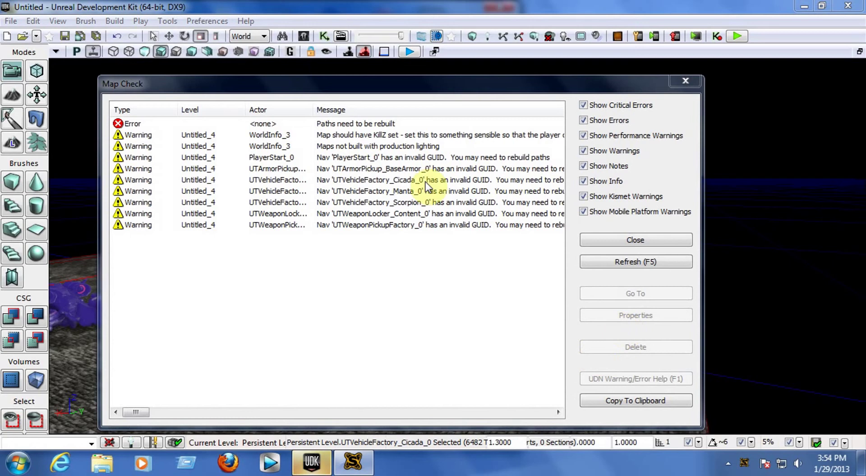
click(638, 239)
- Build the level's AI paths and dismiss the map check
click(115, 22)
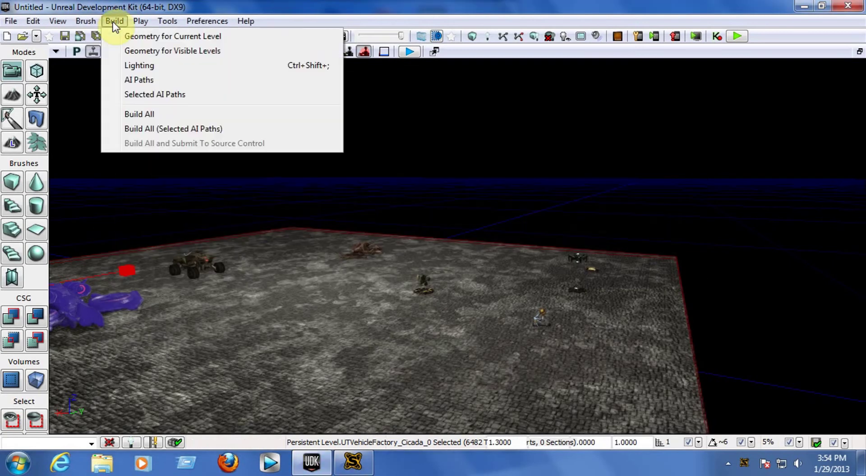
click(120, 81)
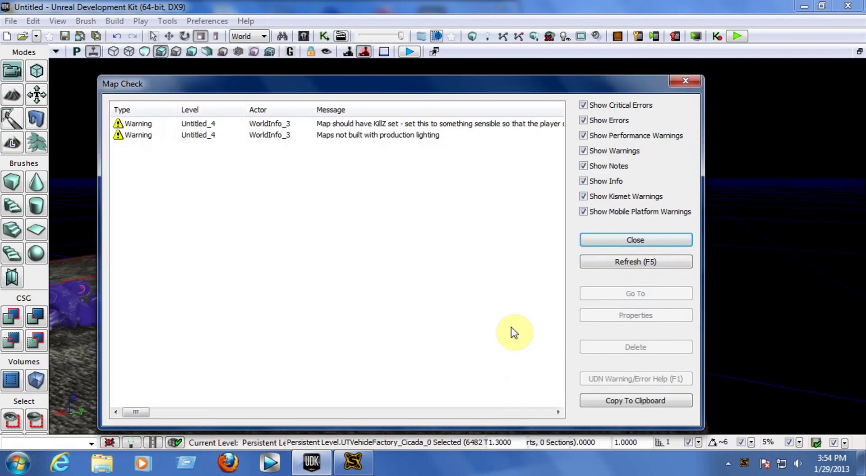
click(636, 241)
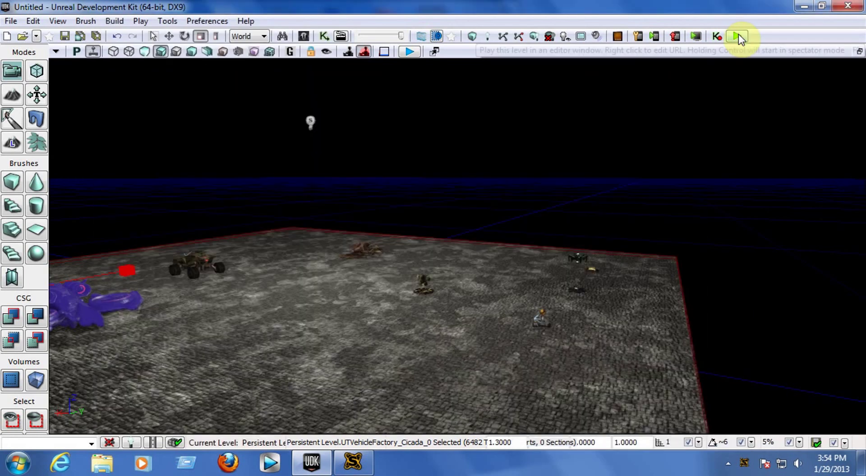
- Play the level in an editor window and walk the player over the armor pickup and around the level
click(739, 39)
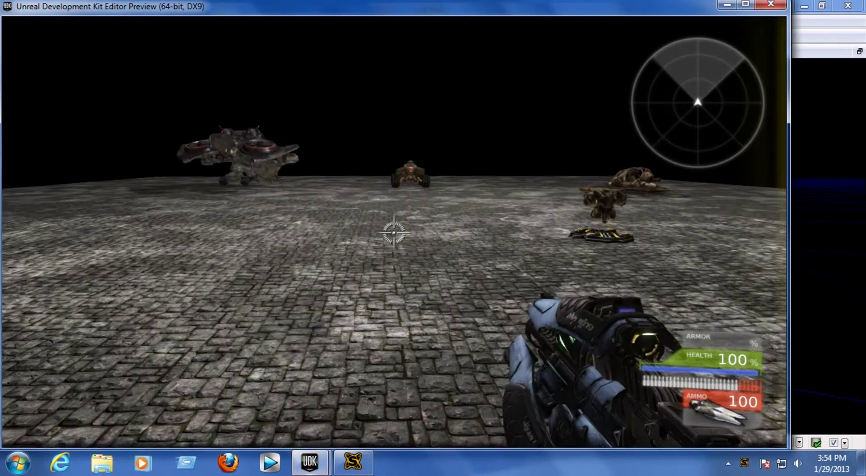
key(w)
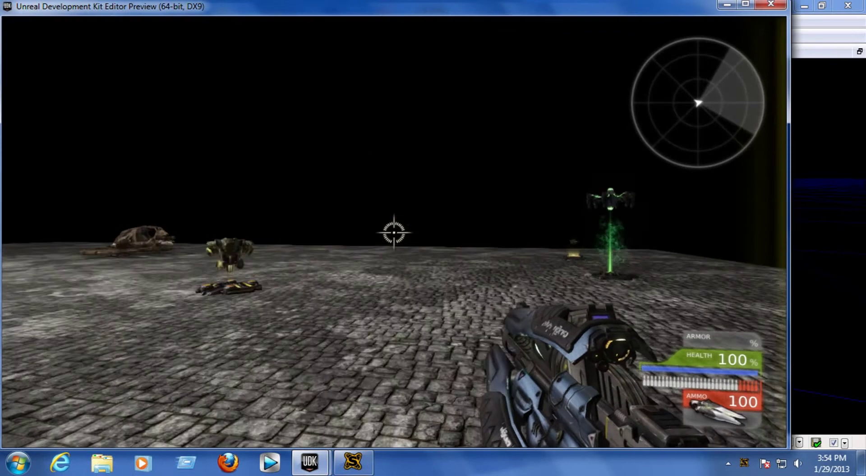
key(w)
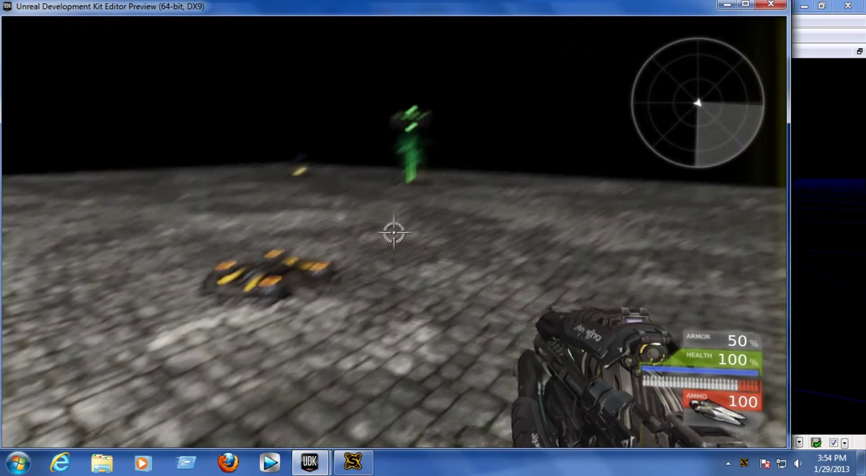
key(w)
key(w)
click(394, 233)
key(w)
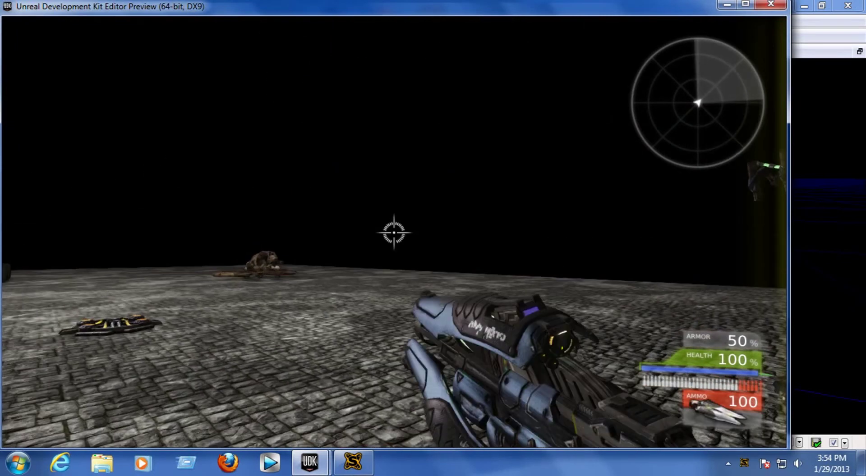
- Test-fire the shock rifle in the preview and switch to the rocket launcher
click(233, 75)
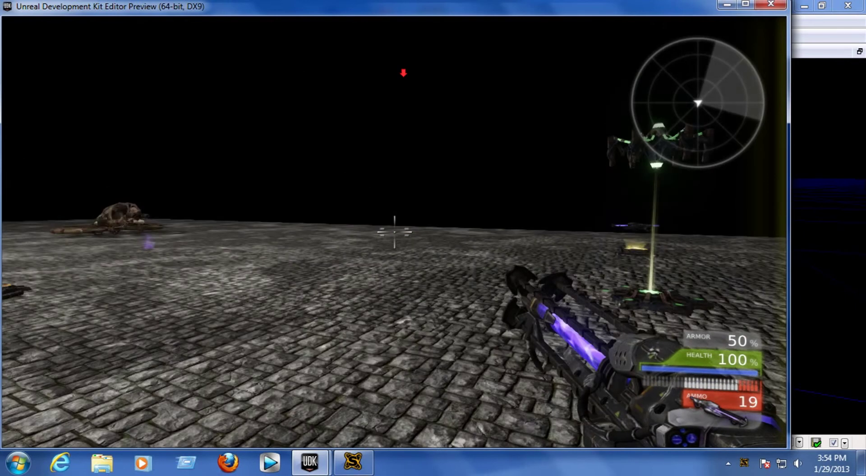
scroll(403, 80, down, 1)
right_click(337, 79)
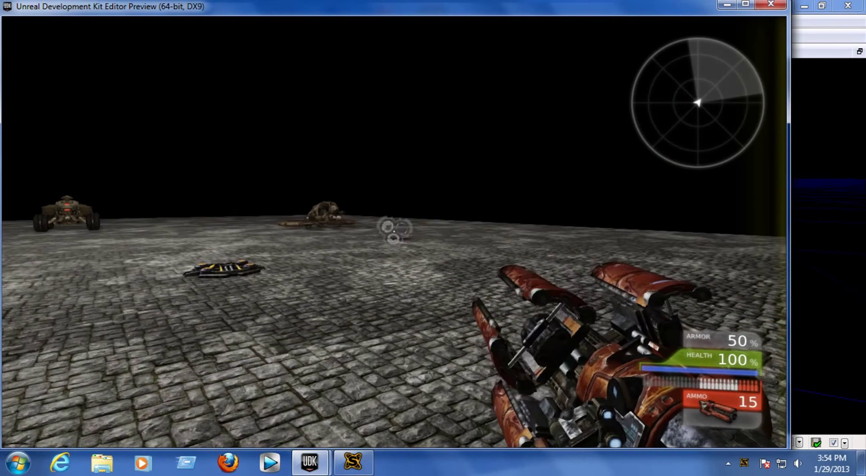
right_click(337, 79)
- Walk to the weapon pickup base, cycle through the carried weapons and exit the level preview
key(w)
key(w)
key(s)
scroll(452, 129, down, 1)
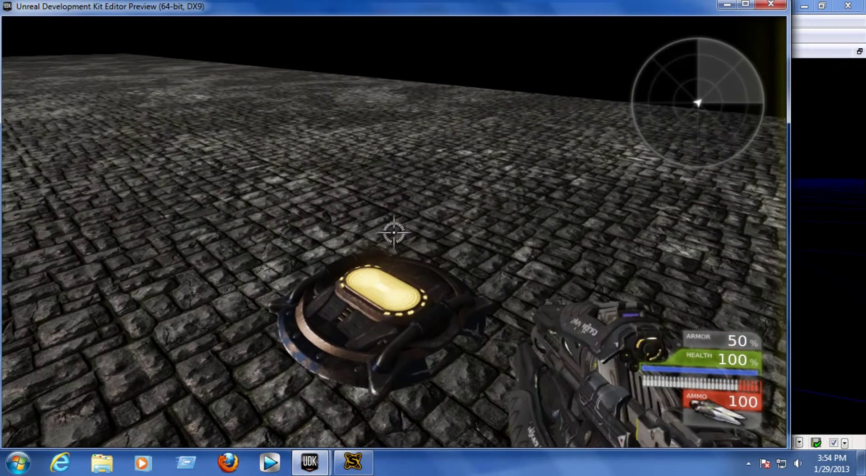
scroll(451, 129, down, 1)
click(431, 90)
key(s)
click(428, 88)
key(Escape)
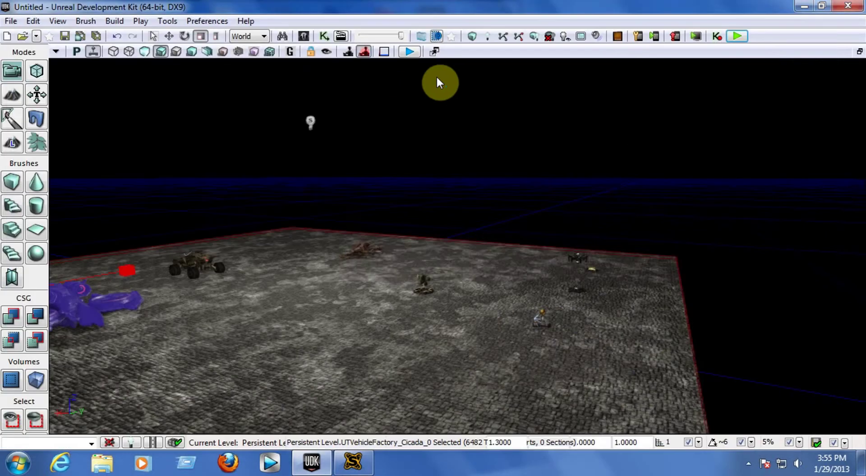
- Play the level again, collect the shock rifle from the weapon pickup and fire it
click(738, 36)
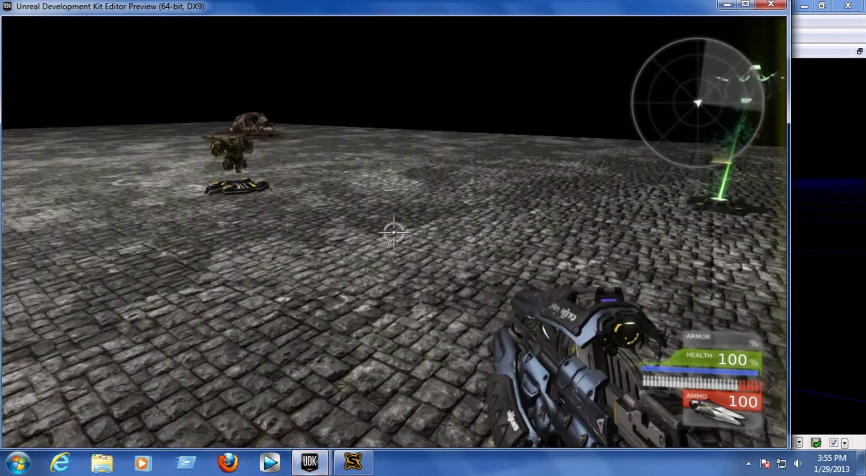
key(w)
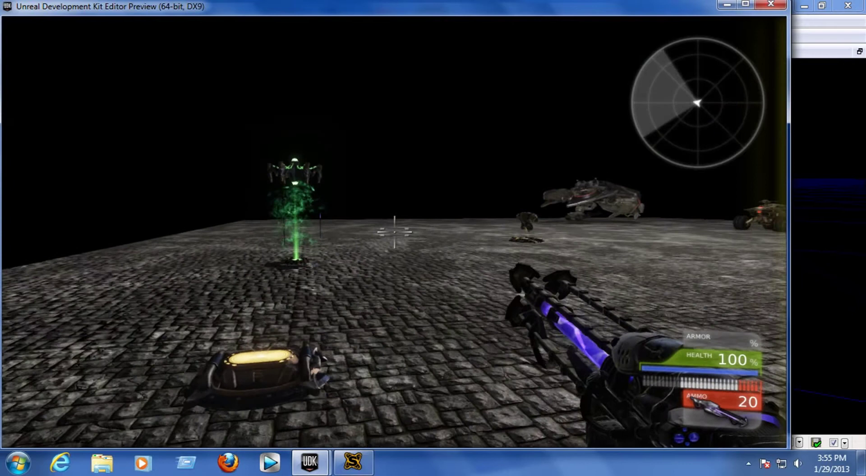
click(395, 232)
key(w)
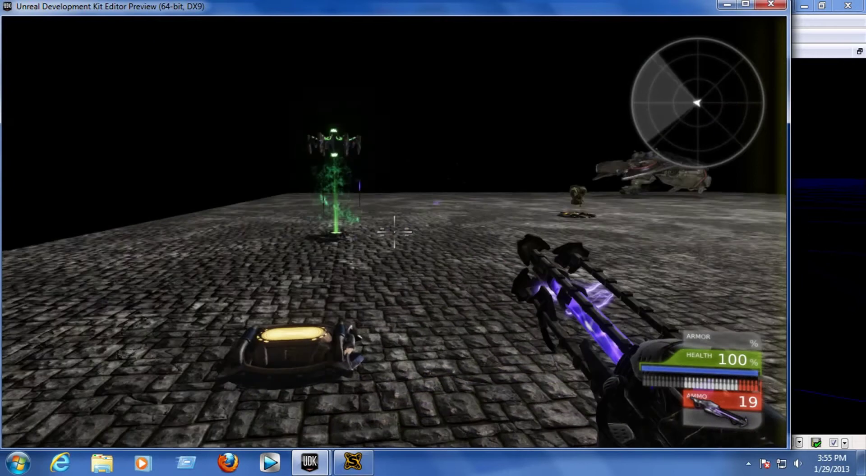
- Take the locker's weapons, fire the rocket launcher toward the vehicles and collect the armor pickup
key(w)
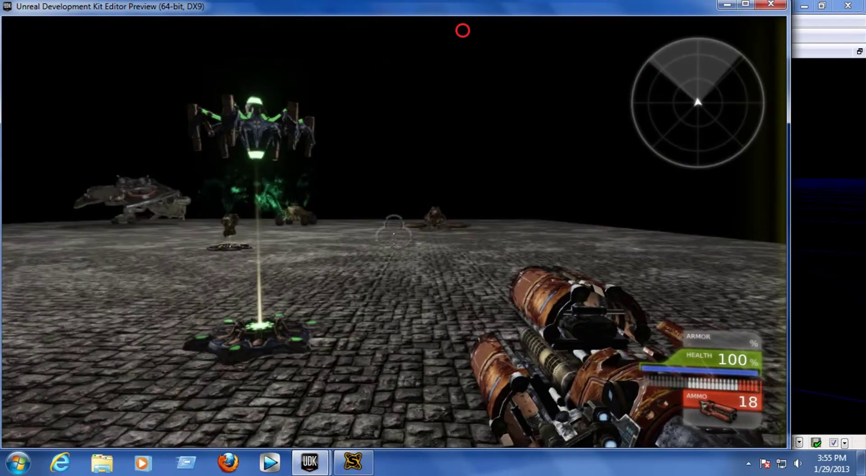
click(394, 232)
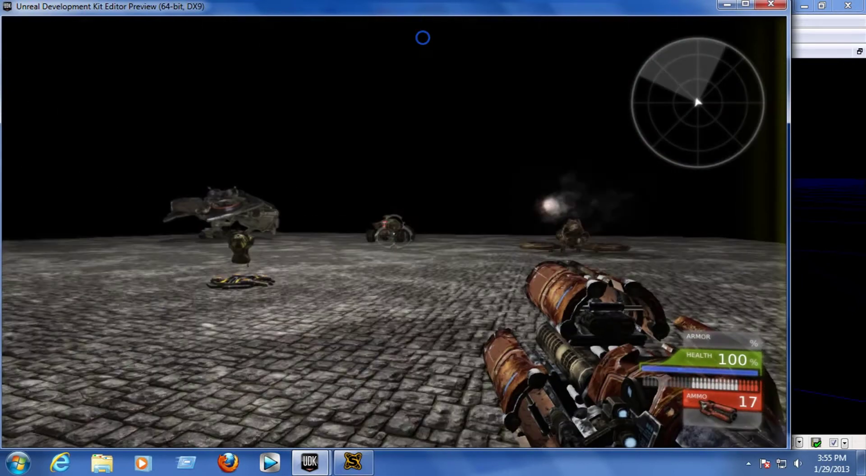
click(394, 232)
key(w)
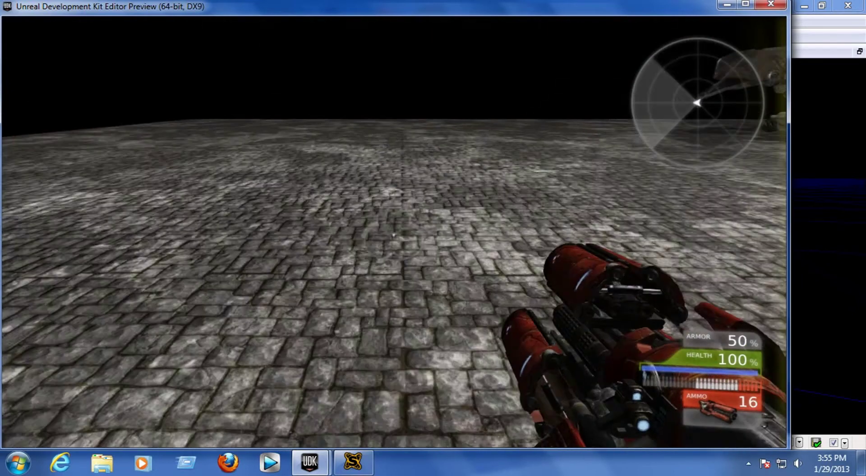
- Walk to the parked vehicles in the preview and board one of them
key(w)
key(w)
key(e)
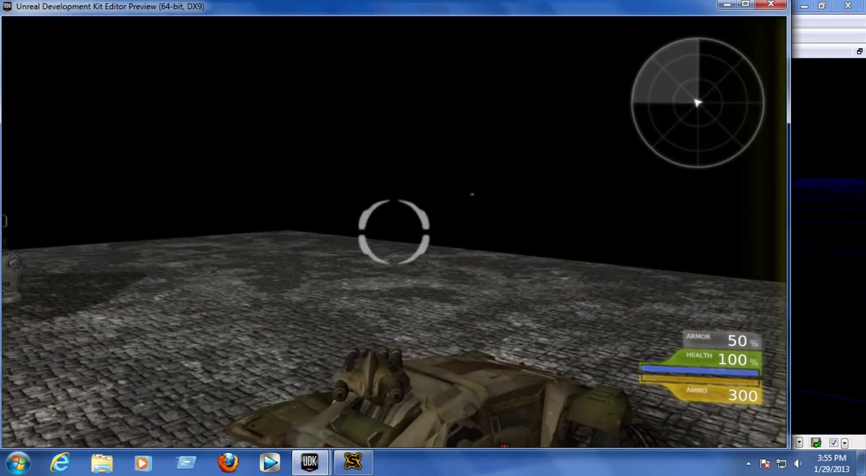
- Test-drive the four-wheeled vehicle in the preview, get out of it and board the parked Cicada aircraft
key(a)
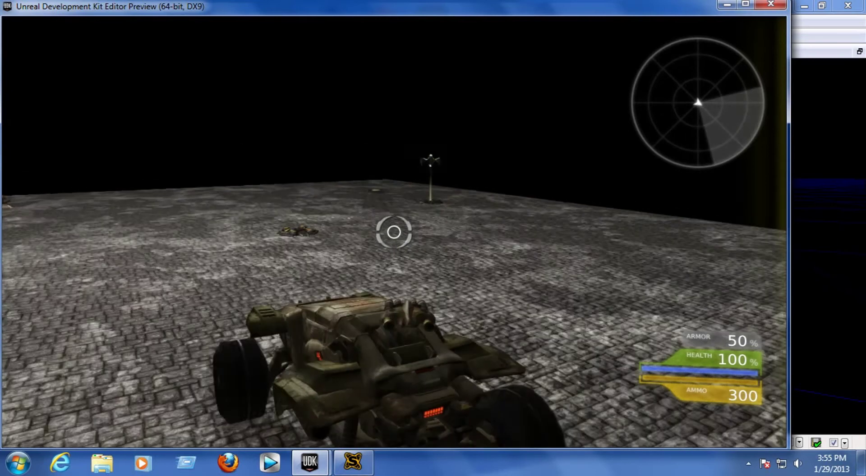
key(s)
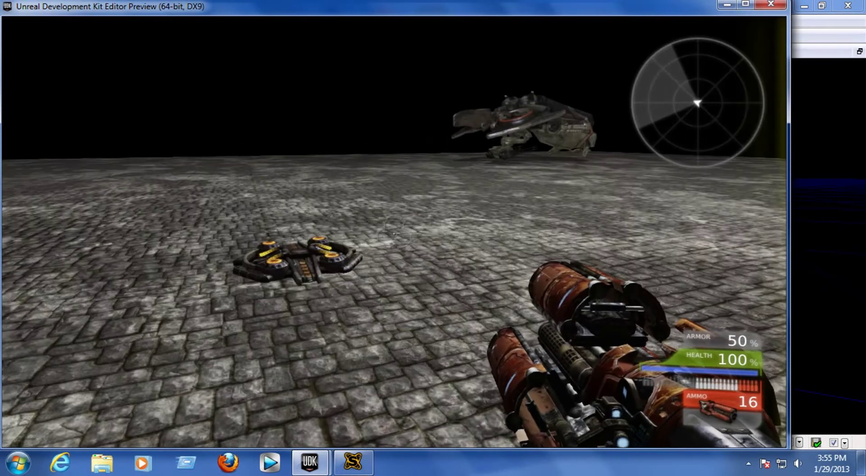
key(a)
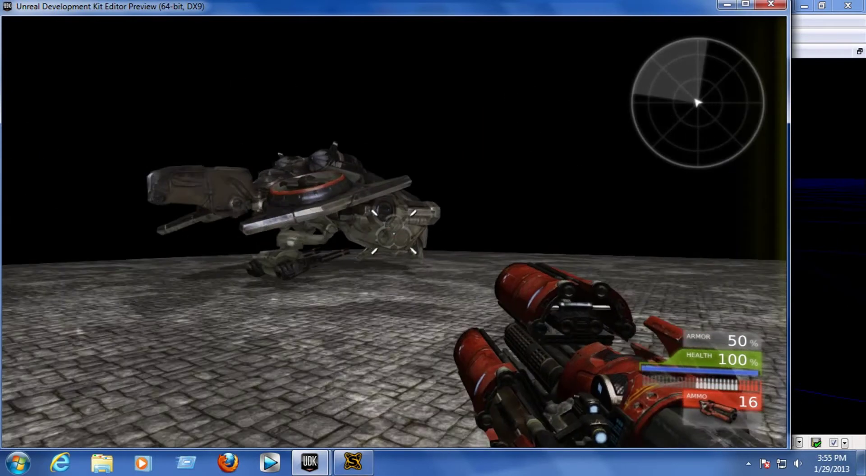
key(w)
key(e)
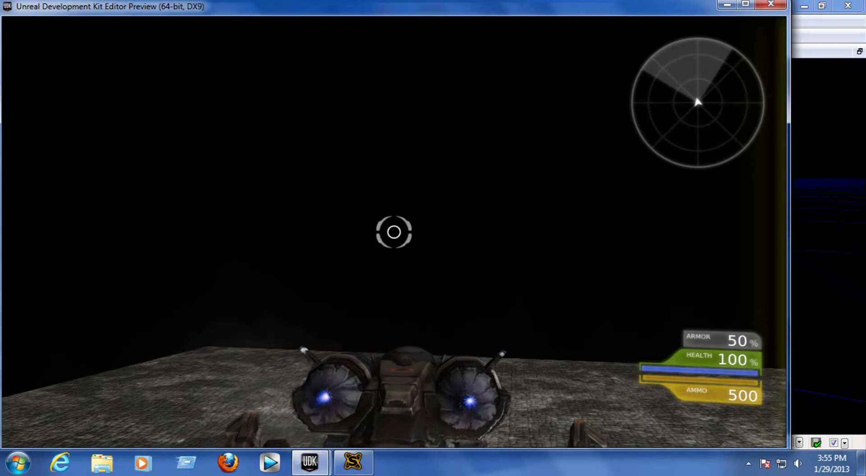
- Fly the Cicada up above the level until the whole floor can be viewed from the air
key(space)
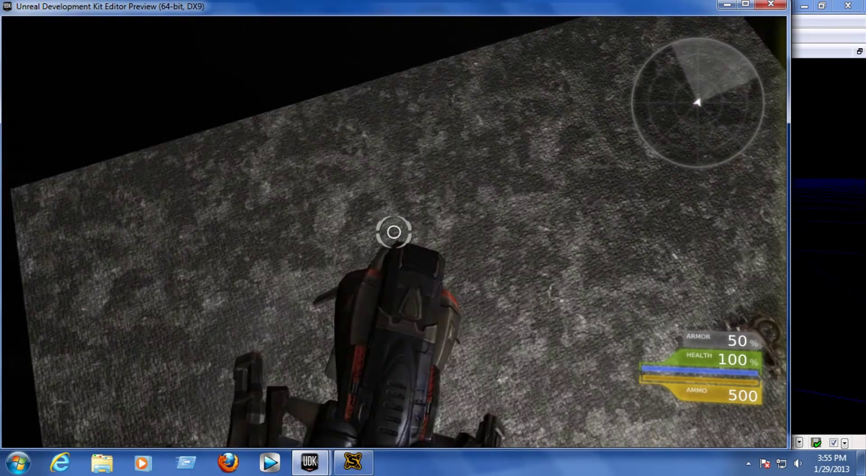
key(w)
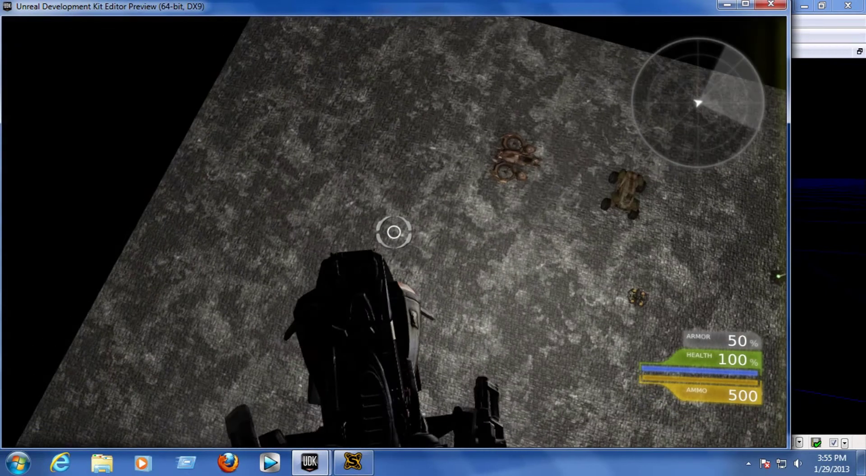
key(space)
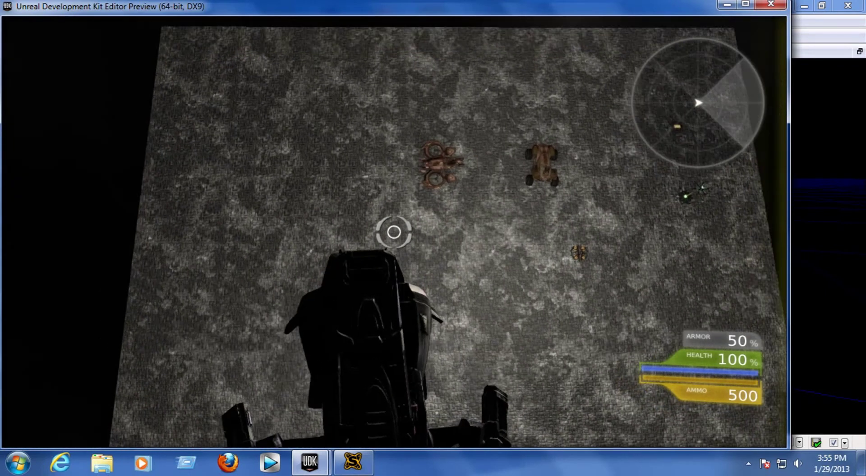
key(space)
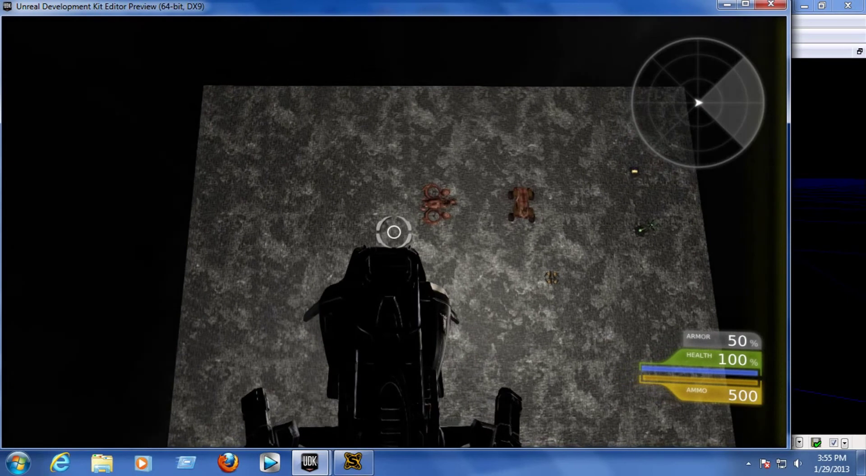
key(w)
key(space)
- Lock on and launch the Cicada's missiles while manoeuvring above the floor
right_click(394, 233)
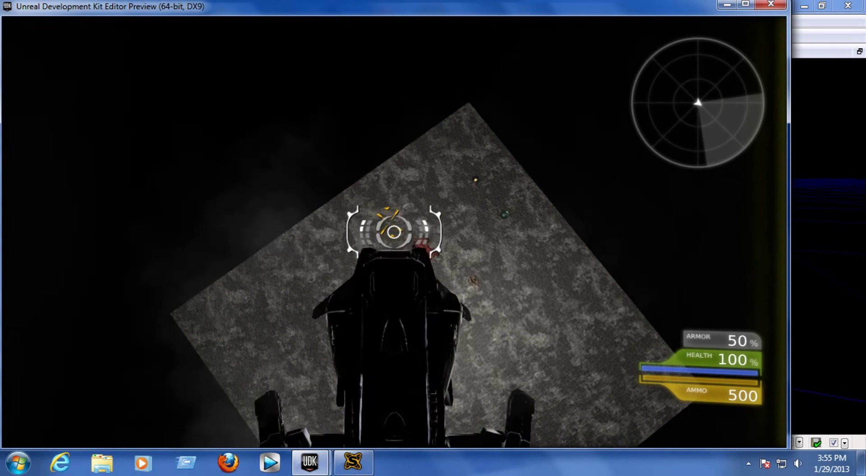
key(d)
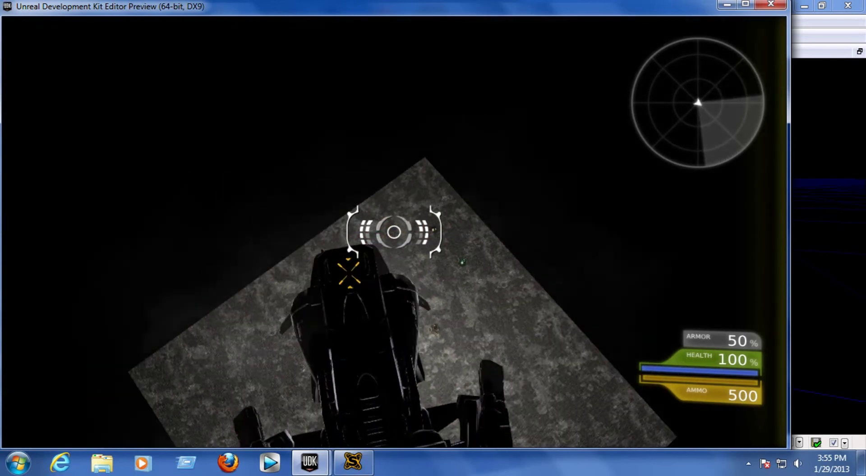
right_click(488, 417)
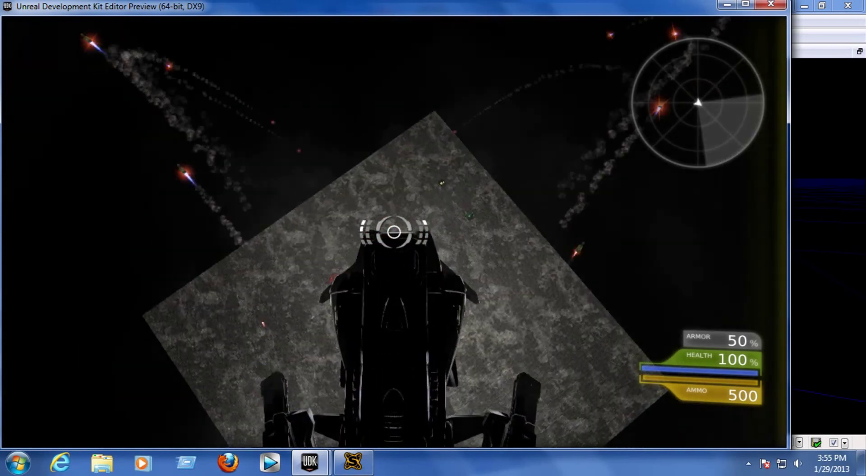
key(d)
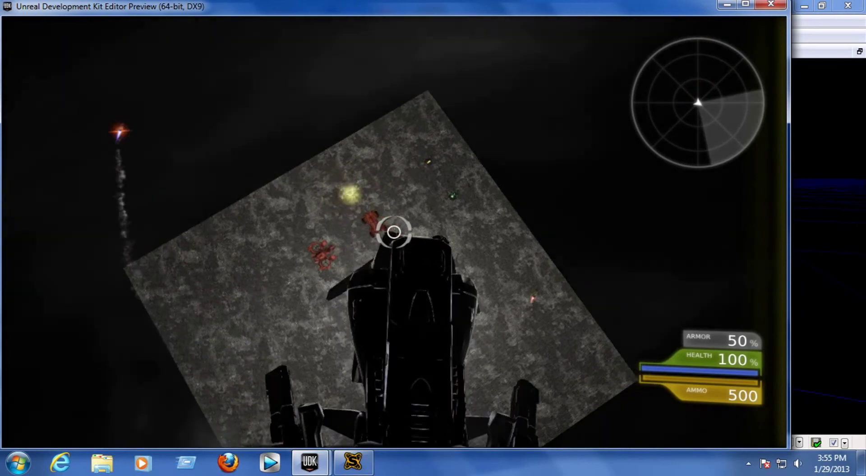
key(a)
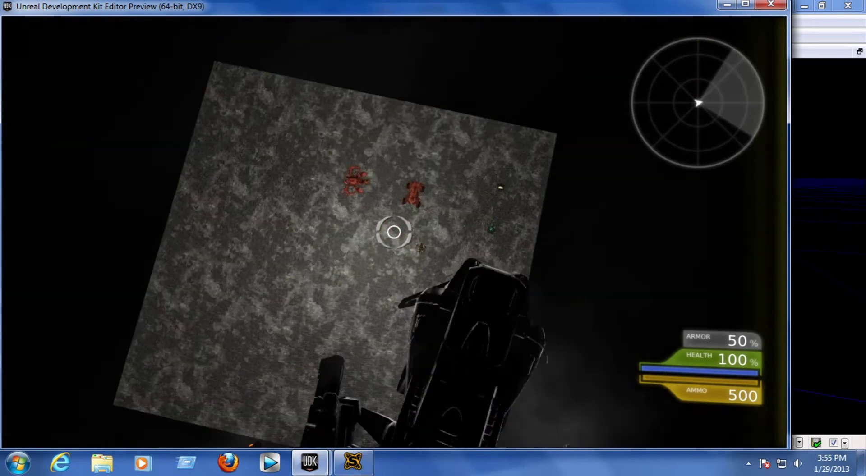
key(Tab)
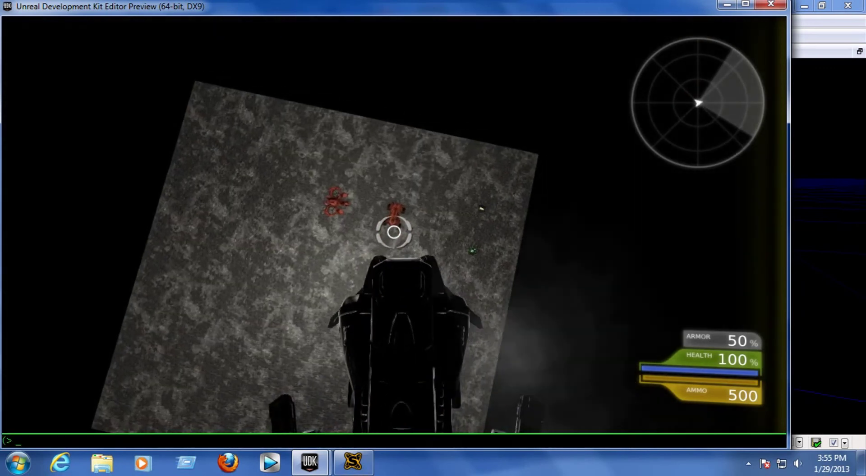
key(w)
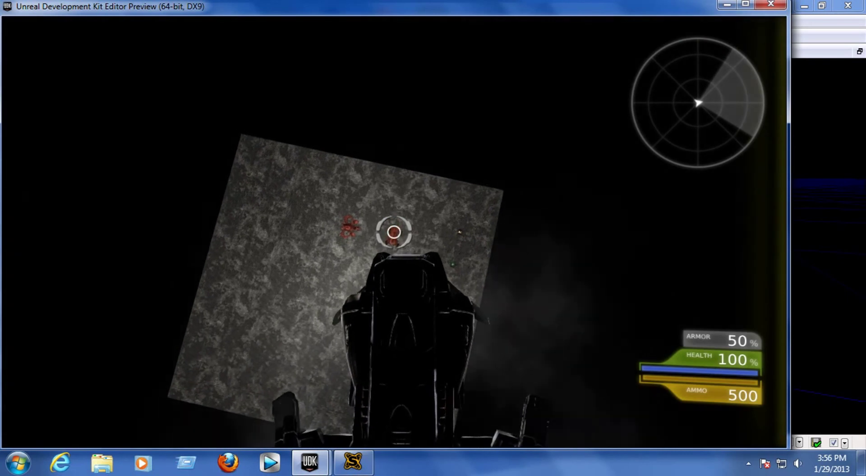
- Jump out of the airborne Cicada in the preview and respawn the player
key(e)
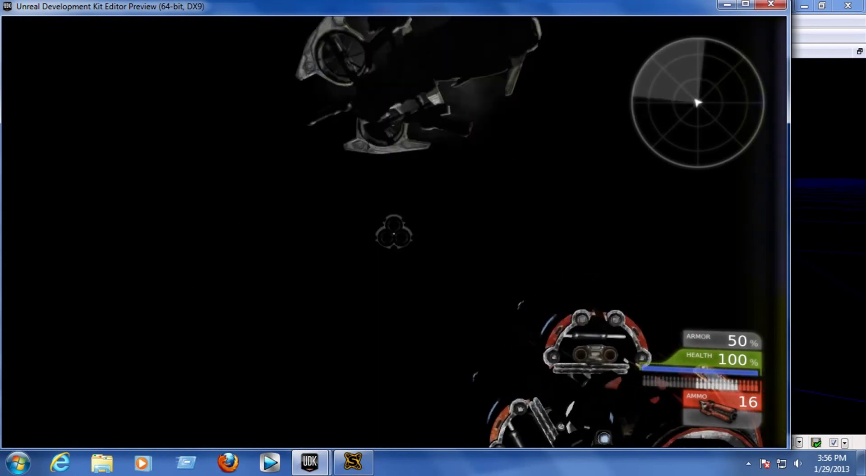
key(Escape)
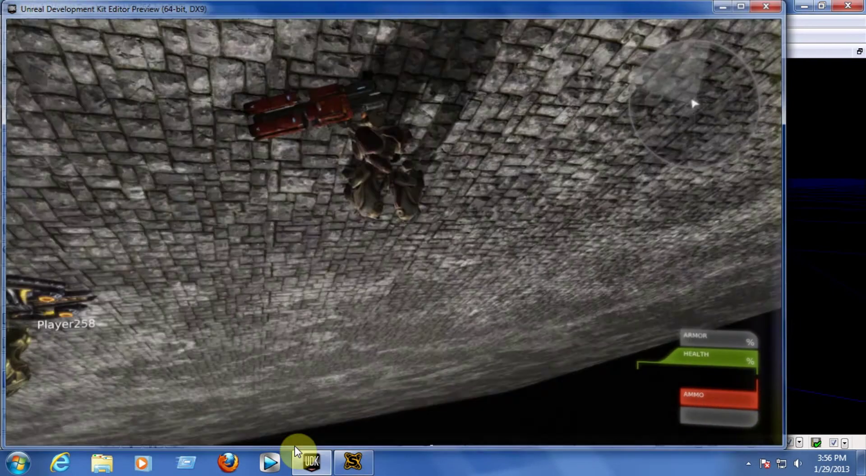
click(749, 37)
- Walk to the twin-fan hover vehicle, board it and fire its guns toward the other parked vehicles
key(w)
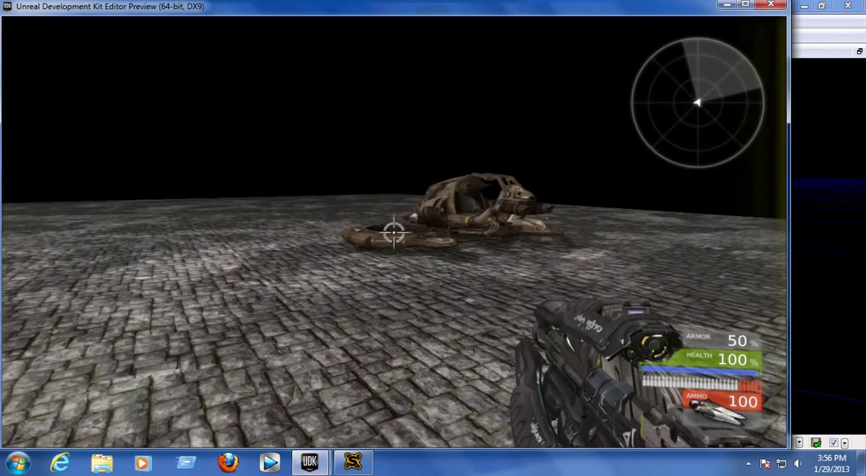
key(e)
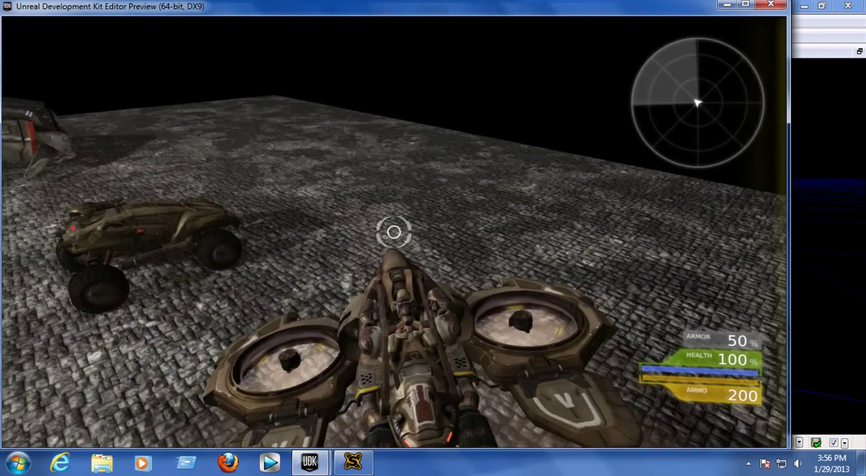
click(394, 232)
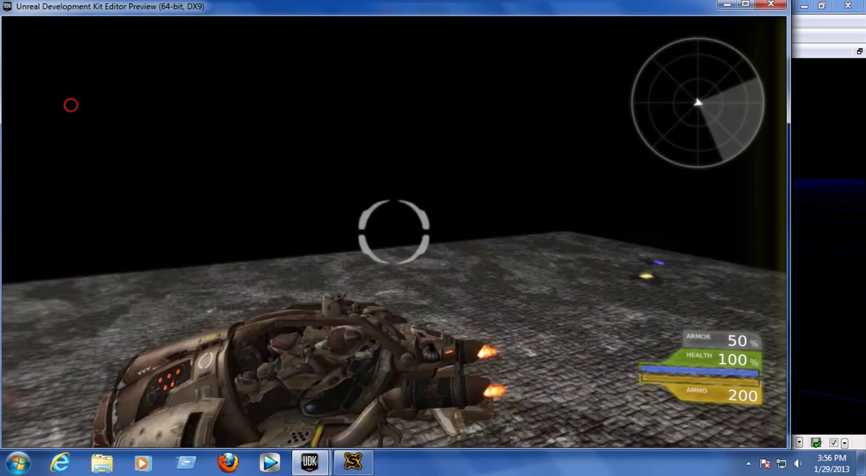
click(71, 105)
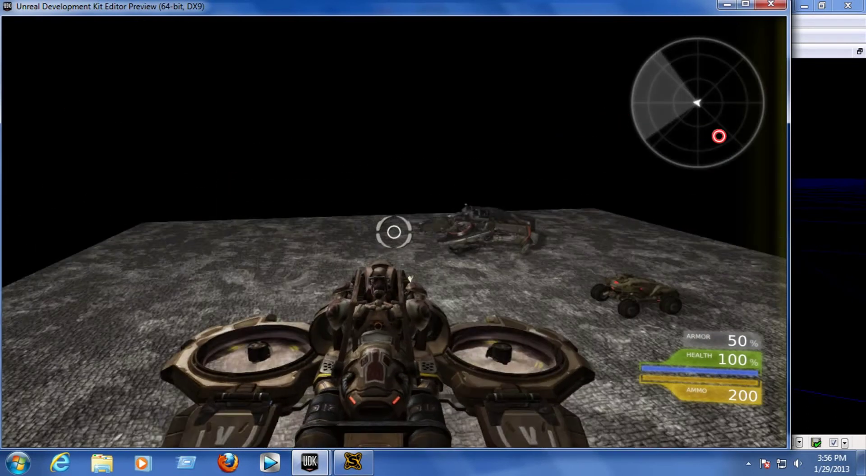
click(394, 232)
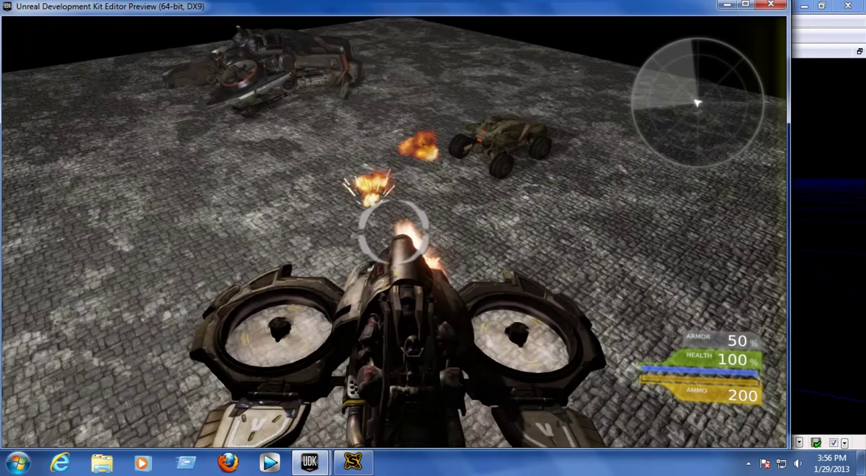
click(707, 157)
click(123, 226)
- Leave the hover vehicle, board the Cicada again and lift off above the parked vehicles
key(e)
key(w)
key(e)
key(w)
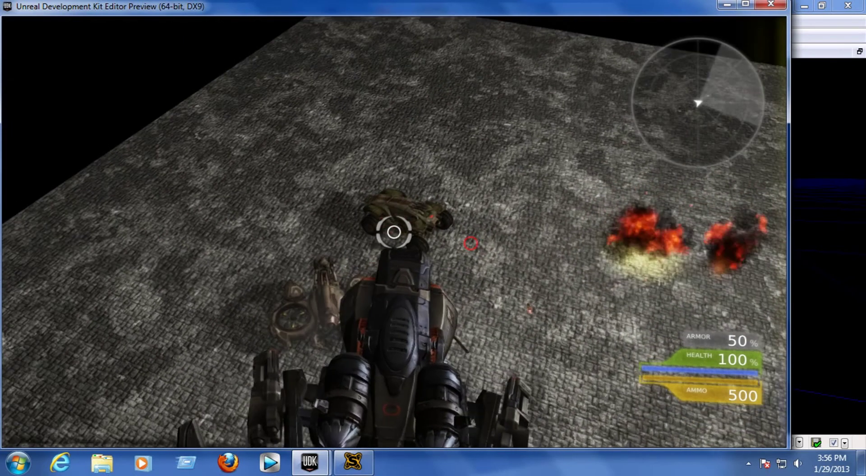
- Fire the Cicada's rockets repeatedly at the parked four-wheeled vehicle
click(394, 232)
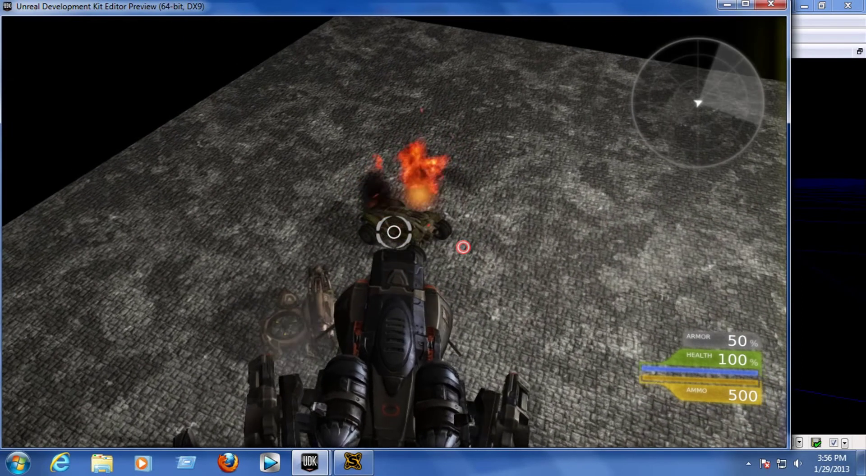
click(460, 246)
click(457, 245)
click(464, 254)
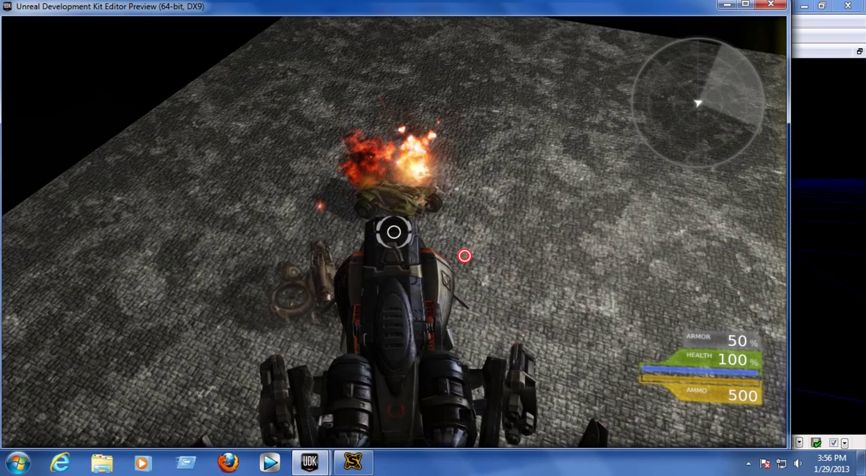
click(468, 254)
click(469, 250)
click(464, 237)
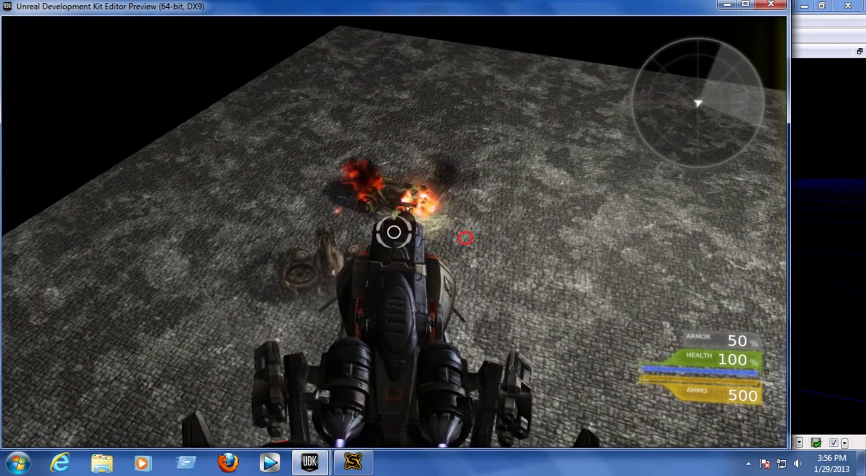
click(460, 240)
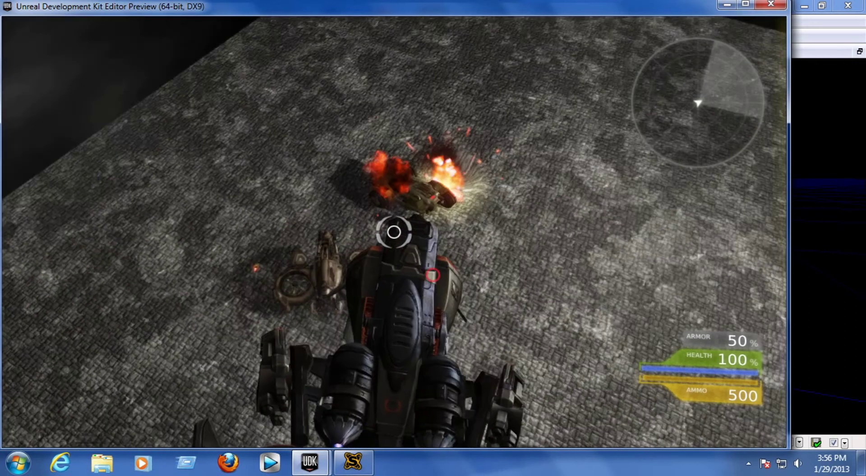
click(359, 338)
click(393, 232)
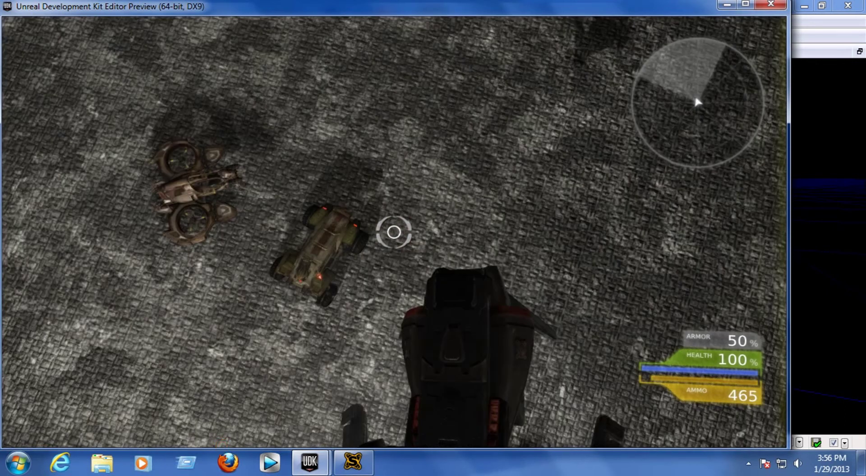
- Leave the Cicada, fire the carried weapon on foot and exit the level preview
key(e)
right_click(394, 233)
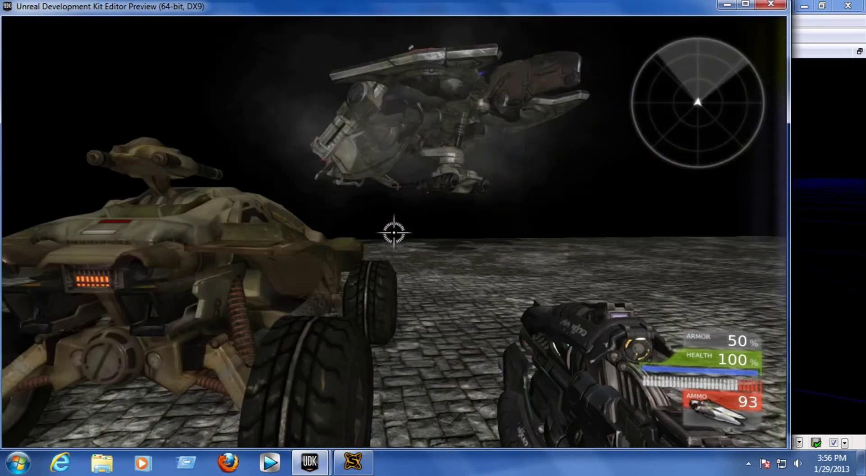
right_click(394, 233)
click(394, 232)
key(Escape)
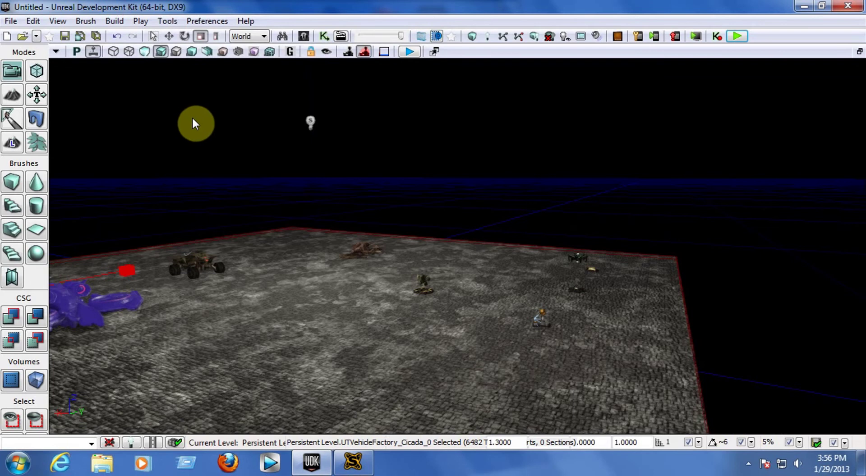
- Examine the placed vehicles, weapon locker and pickups up close around the floor in the perspective view
right_drag(120, 141, 68, 176)
mouse_move(357, 135)
mouse_down()
mouse_move(377, 173)
mouse_move(356, 131)
mouse_up()
click(356, 131)
click(386, 84)
right_drag(703, 165, 397, 171)
right_drag(496, 145, 406, 142)
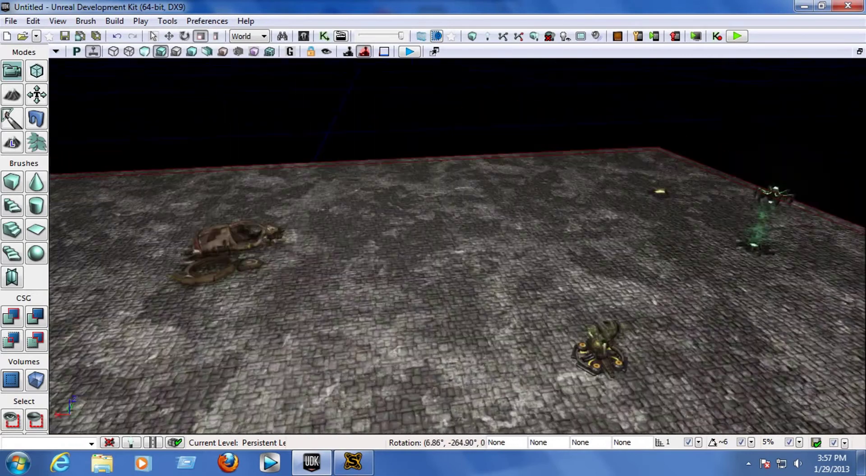
right_drag(447, 124, 697, 105)
scroll(699, 159, up, 4)
right_drag(606, 91, 685, 117)
scroll(698, 166, down, 6)
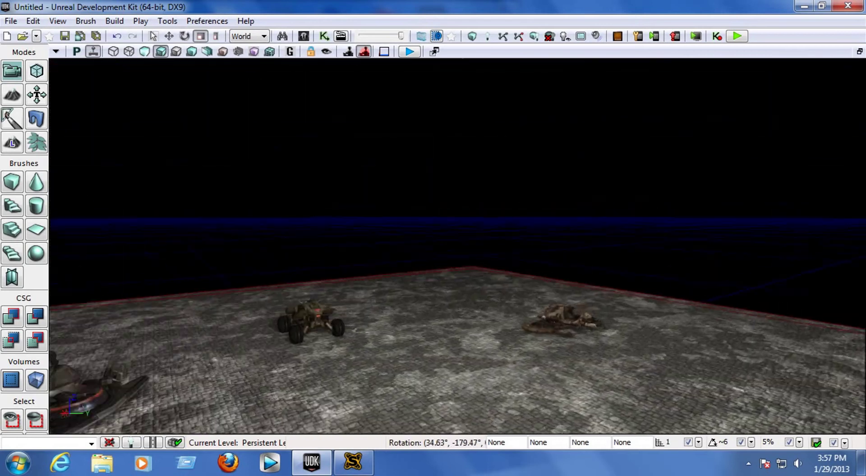
right_drag(587, 135, 320, 124)
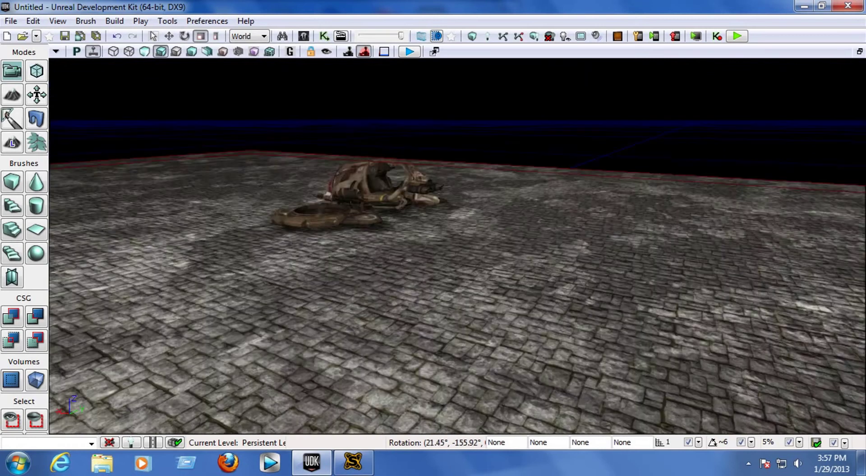
right_drag(316, 180, 724, 187)
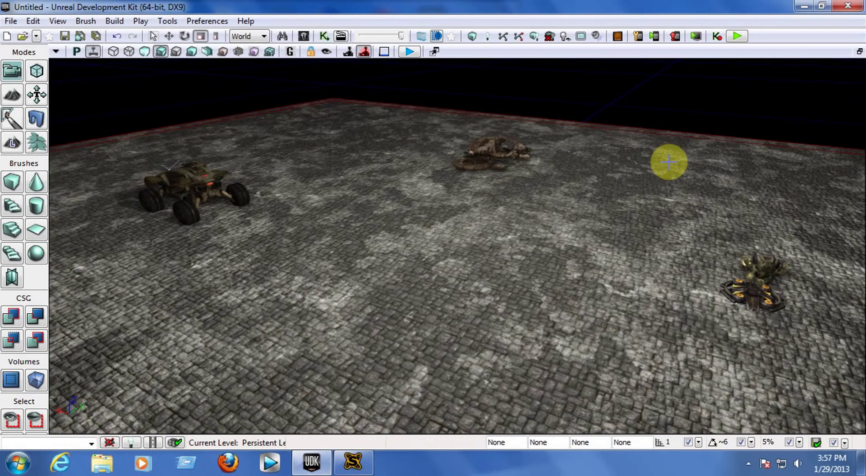
- Examine the overall level layout from opposite sides of the floor in the perspective view
click(426, 254)
right_click(426, 253)
click(561, 83)
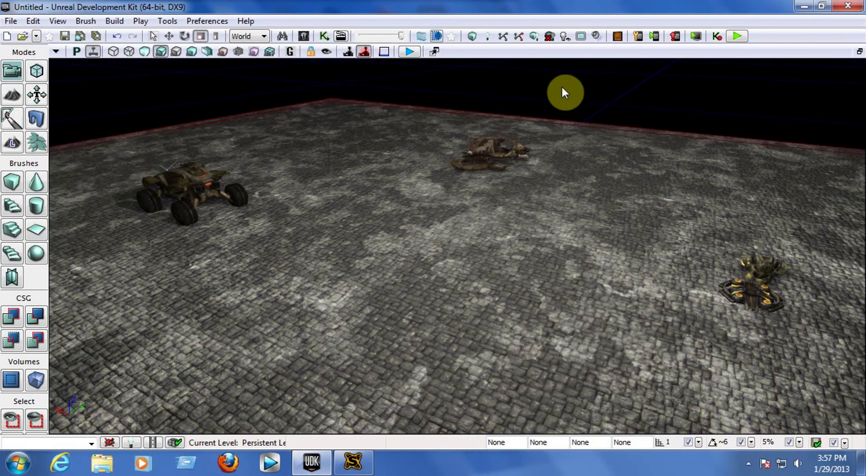
right_drag(556, 110, 324, 177)
key(w)
key(s)
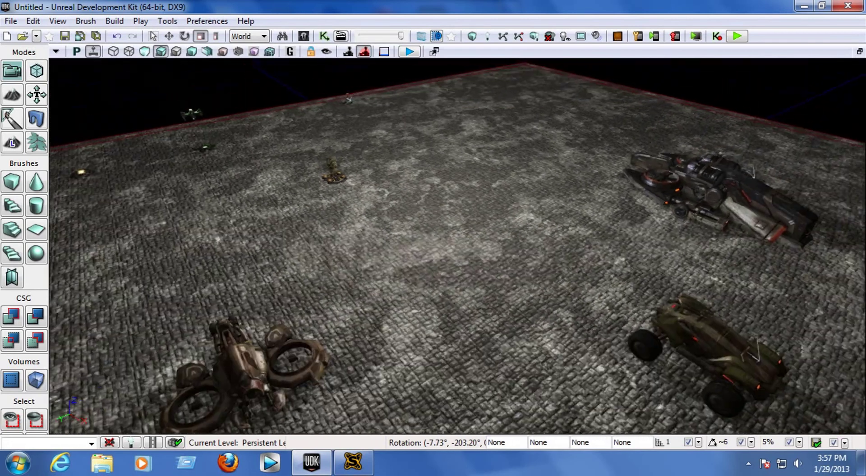
key(d)
right_drag(323, 176, 514, 188)
key(w)
key(s)
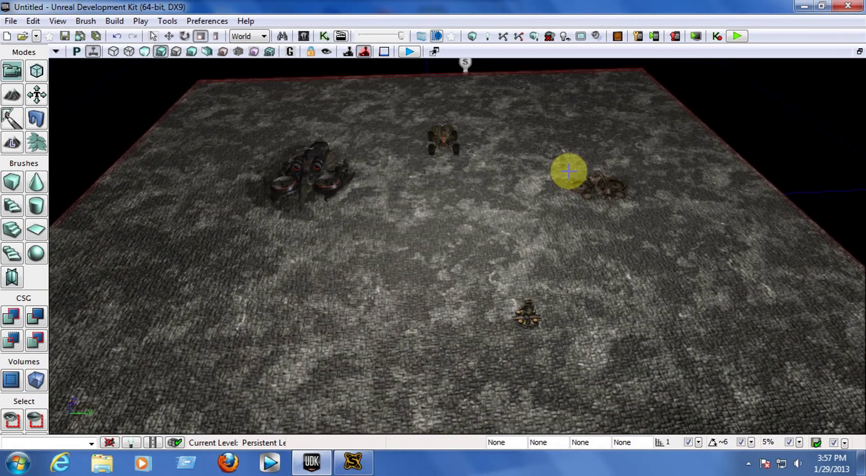
click(750, 465)
right_click(728, 375)
click(740, 221)
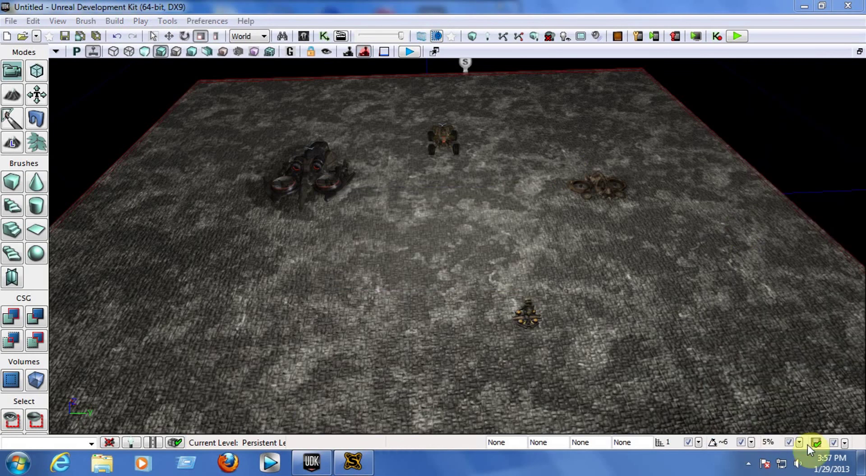
click(748, 464)
right_click(727, 375)
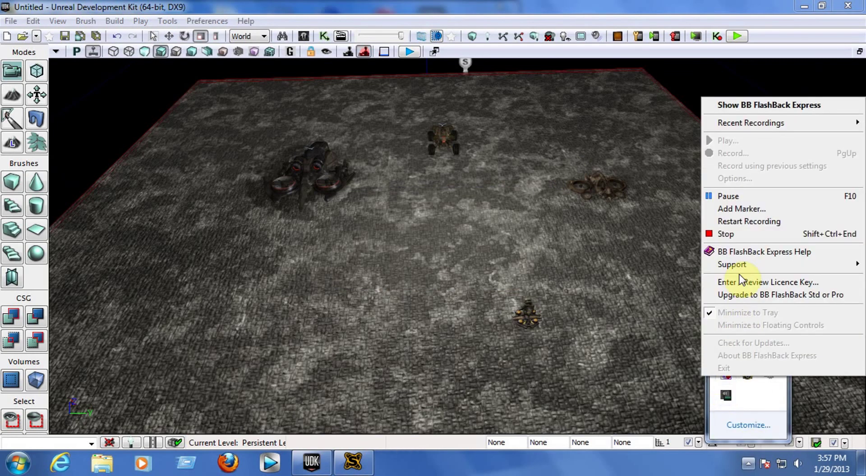